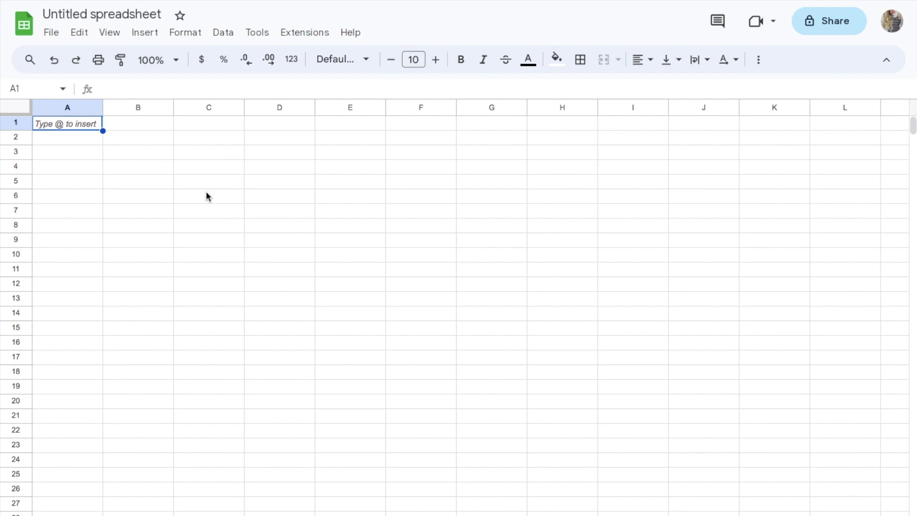
Retitle the untitled Google spreadsheet as 'Steps Chart'.
click(113, 15)
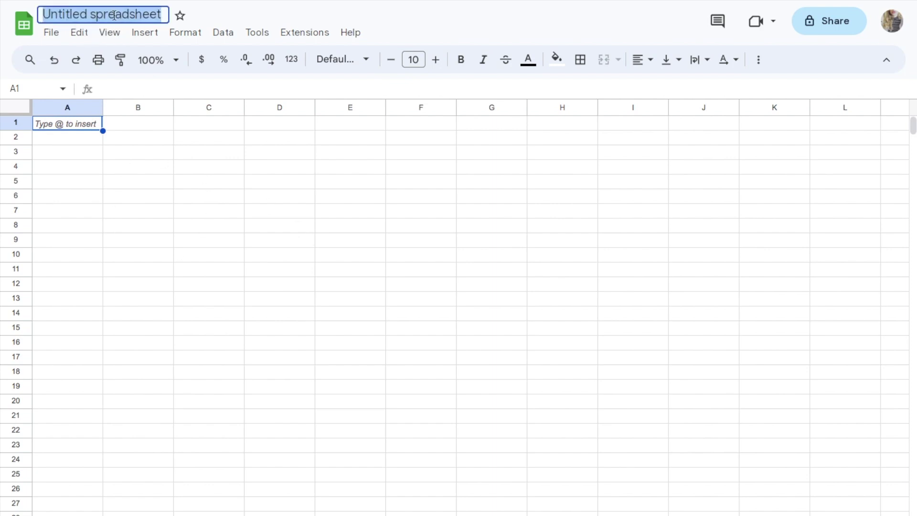
text(Steps Chart)
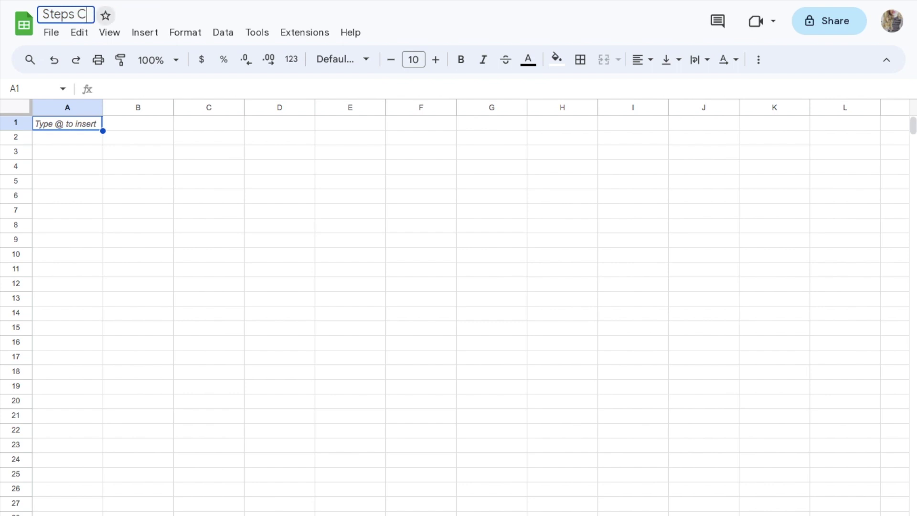
click(84, 124)
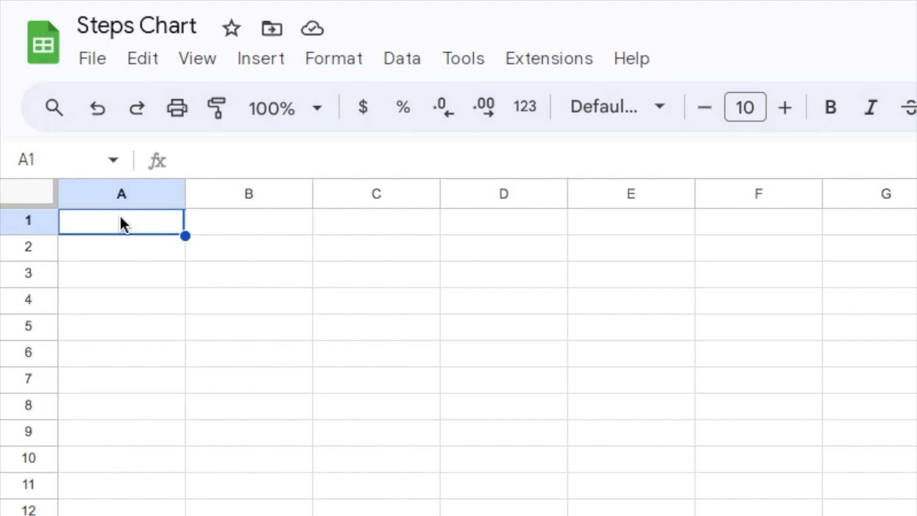
Enter the headers 'Date' in A1 and 'Steps' in B1.
text(Date)
key(Tab)
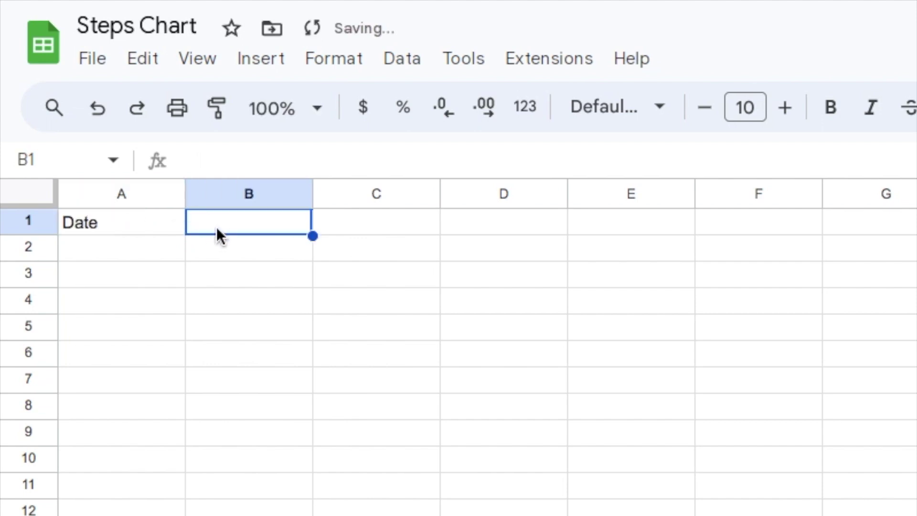
text(Steps)
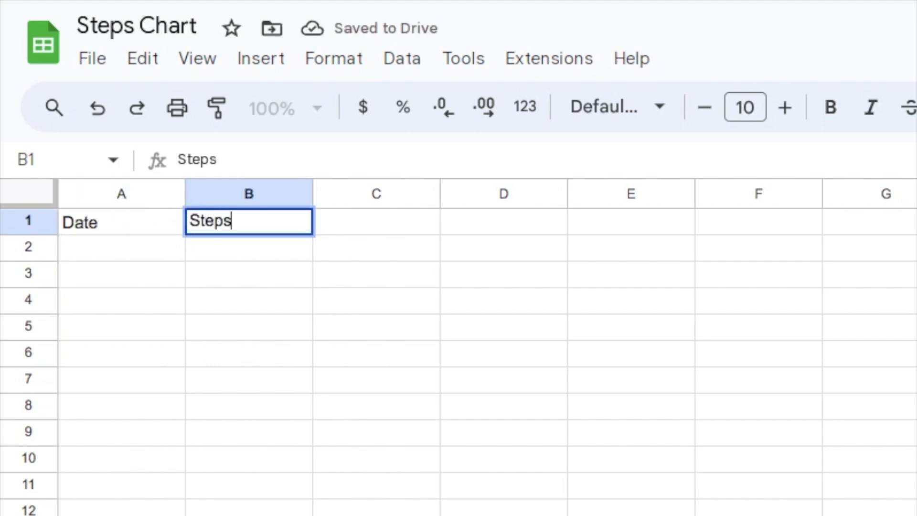
key(Return)
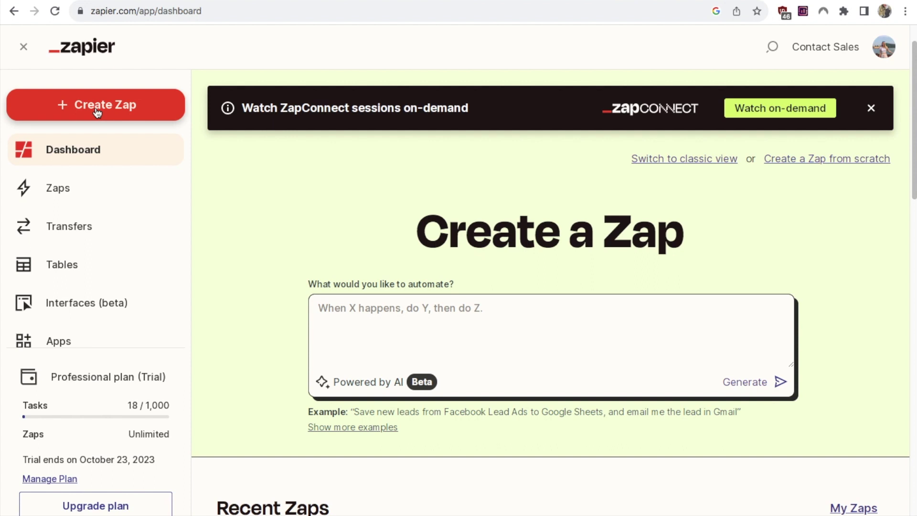
Create a new Zap from the Zapier dashboard, opening an Untitled Zap in the editor.
click(96, 111)
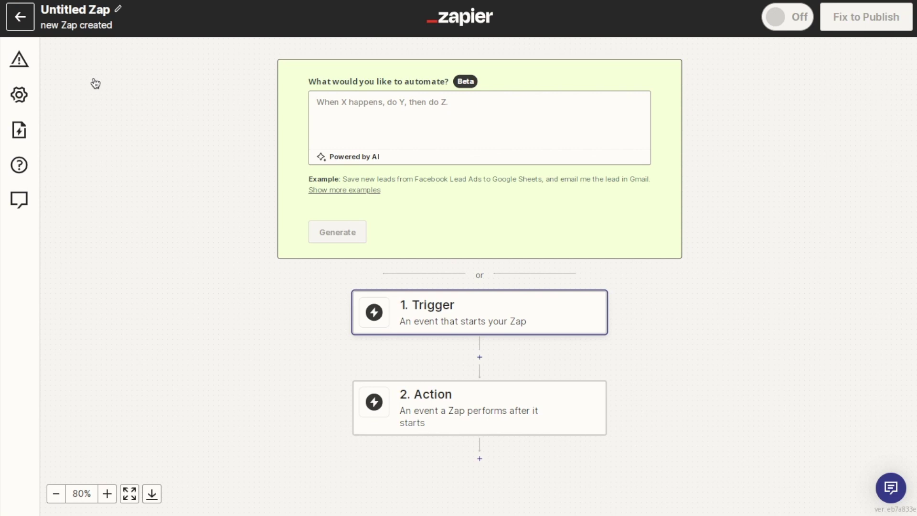
scroll(148, 222, down, 3)
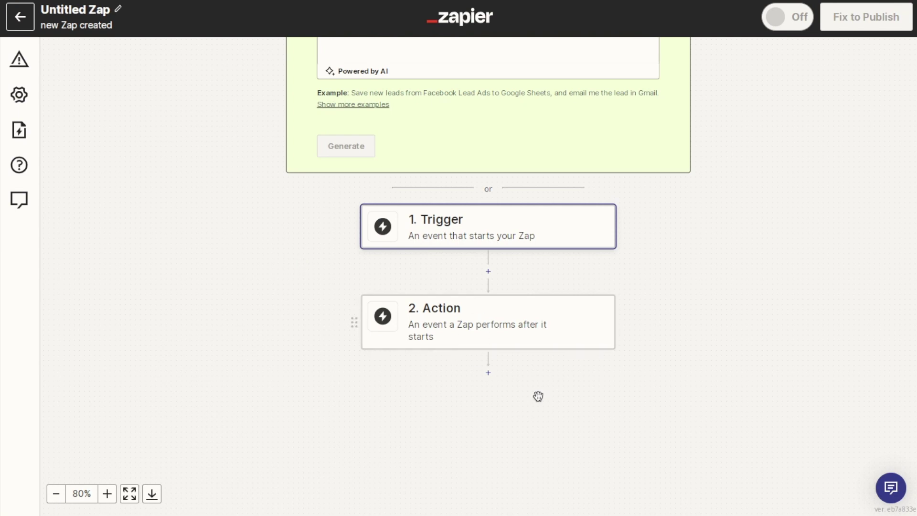
Choose Notion as the trigger app on the Zap's Trigger step.
click(450, 225)
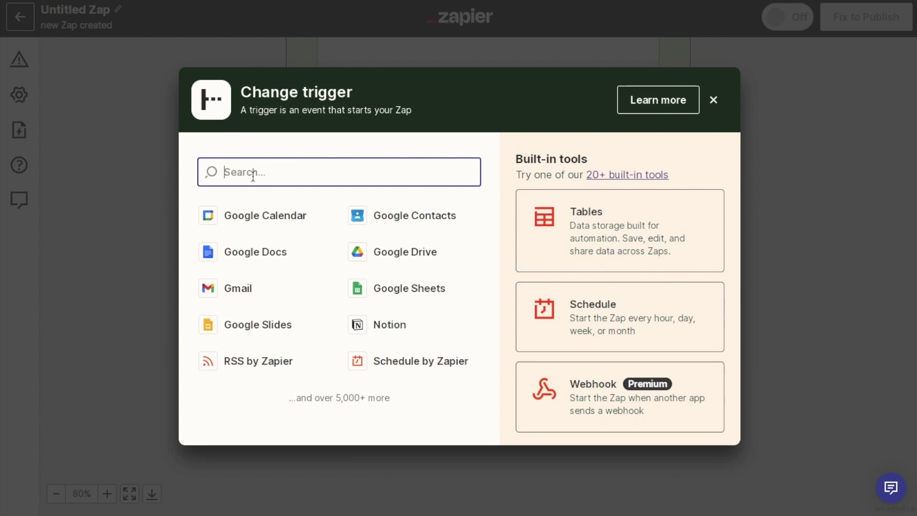
click(393, 331)
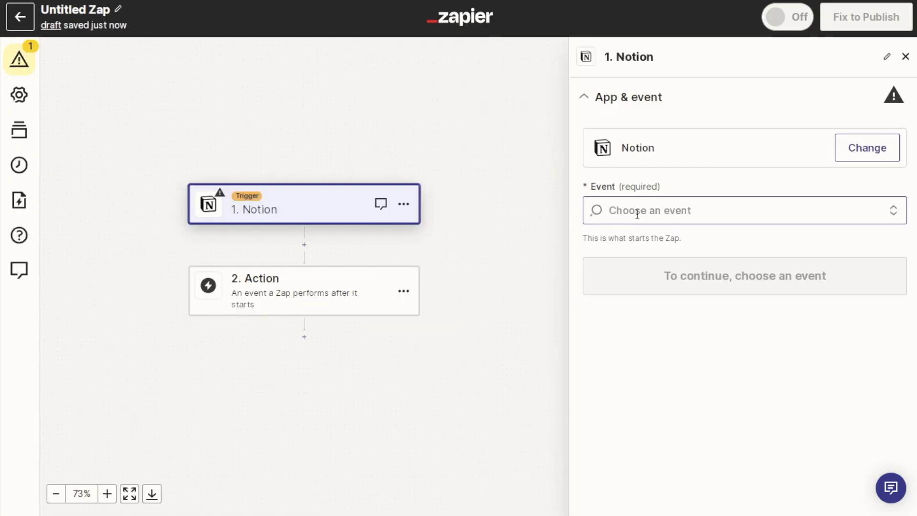
Set the Notion trigger event to New Database Item and continue to the Account section.
click(656, 215)
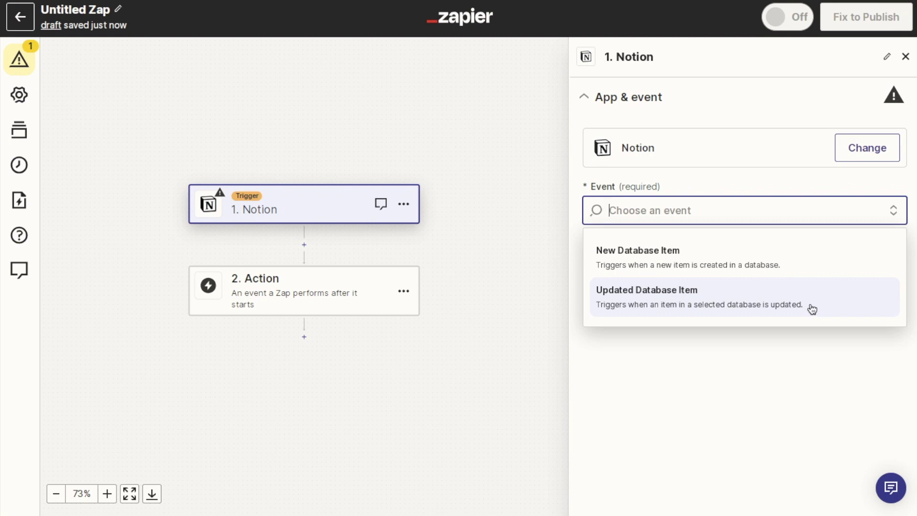
click(627, 256)
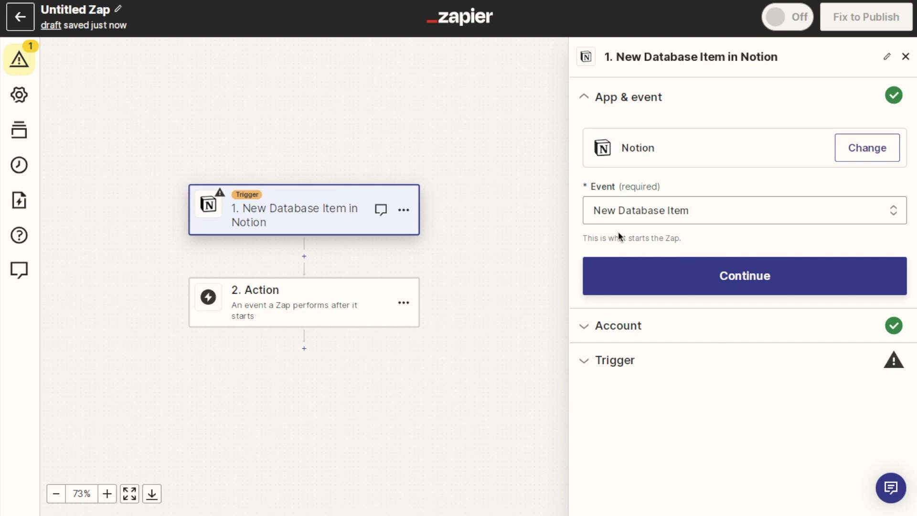
click(659, 280)
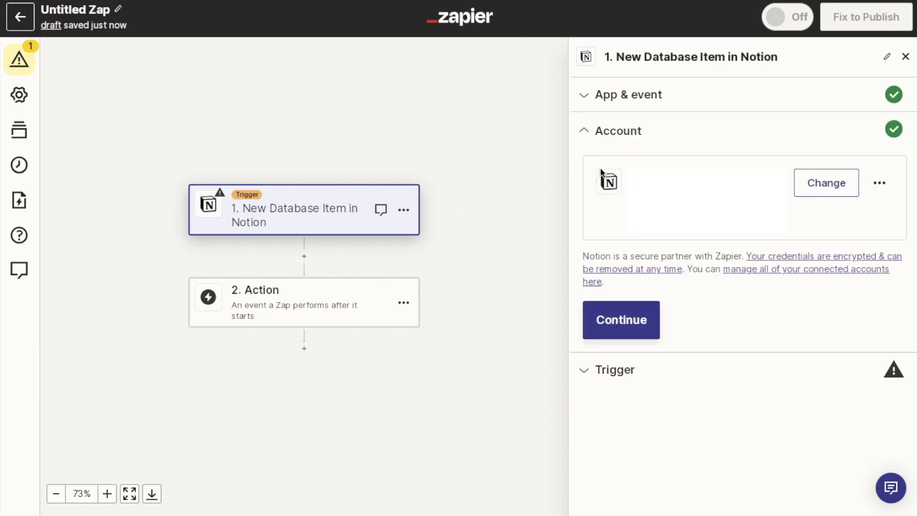
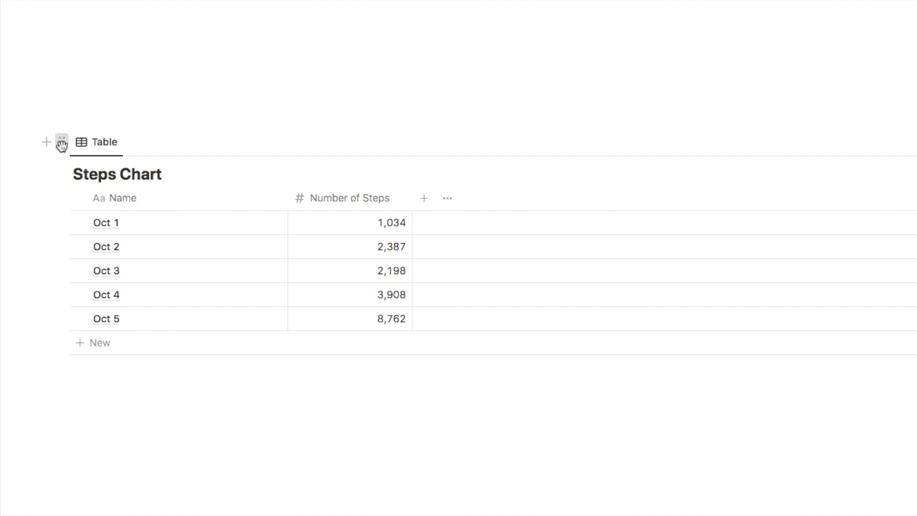
Open the Steps Chart database as a full page and select its database ID in the address.
click(62, 143)
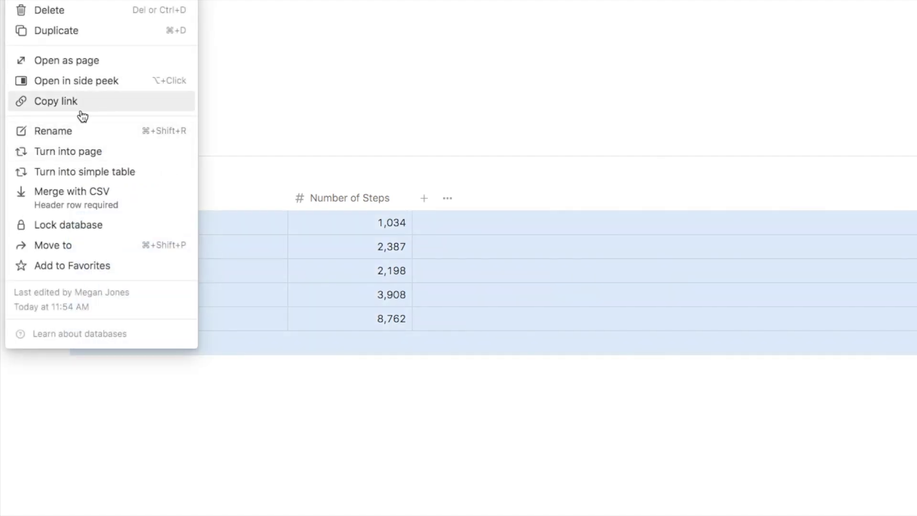
click(97, 67)
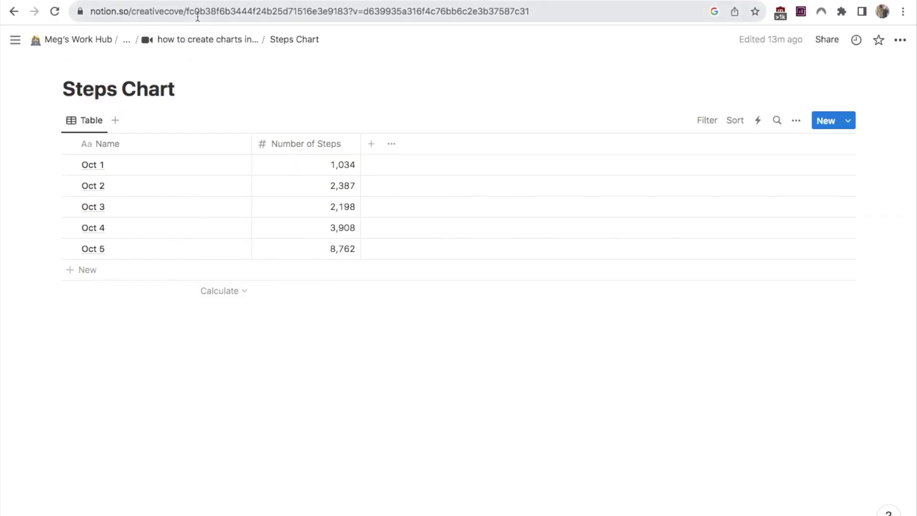
click(197, 18)
click(550, 17)
drag(349, 19, 581, 17)
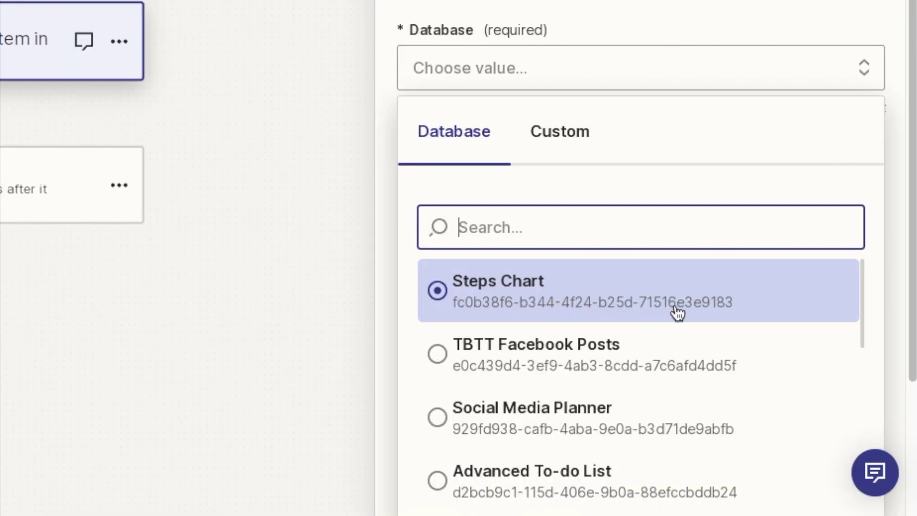
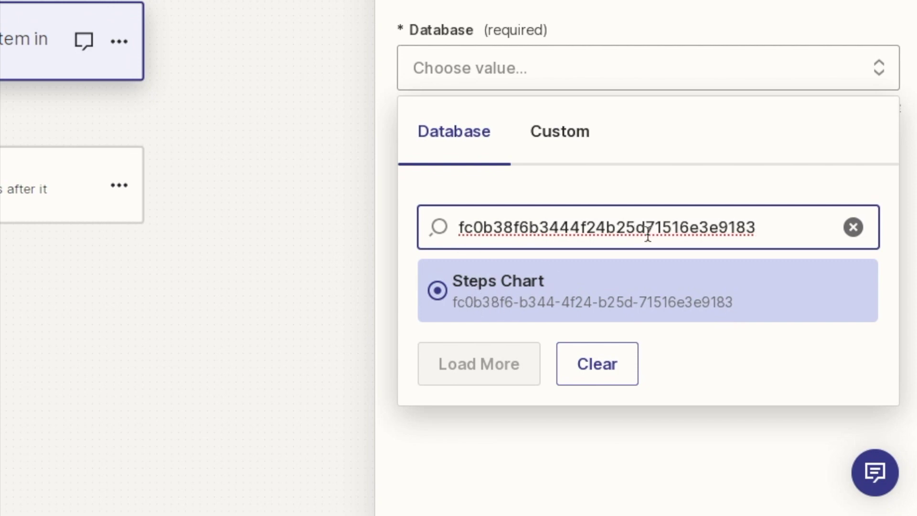
Paste the copied database ID into the Database search and select Steps Chart.
click(457, 300)
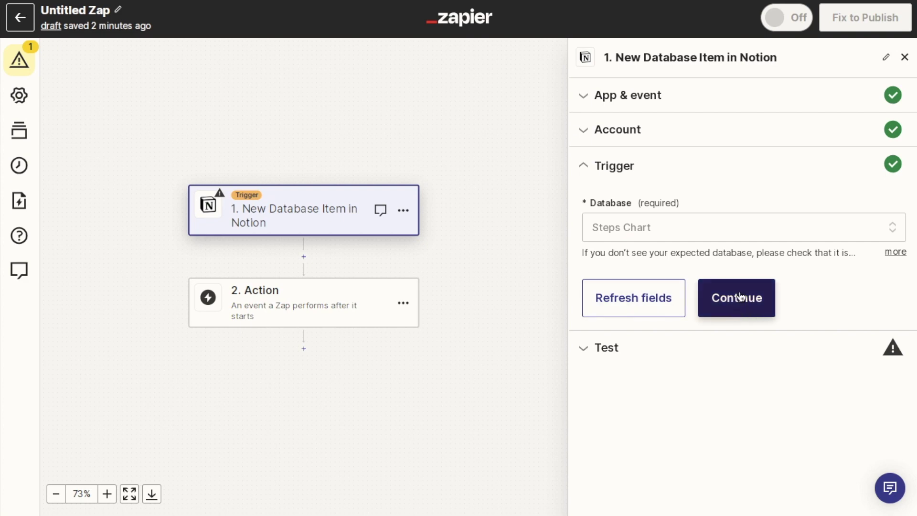
Test the Notion trigger to load three records, then continue with the Oct 5 record.
click(729, 296)
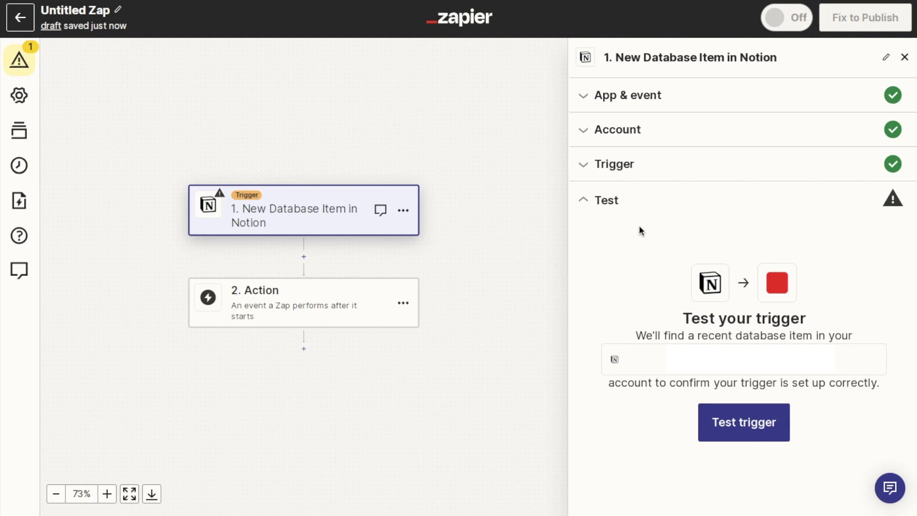
click(742, 431)
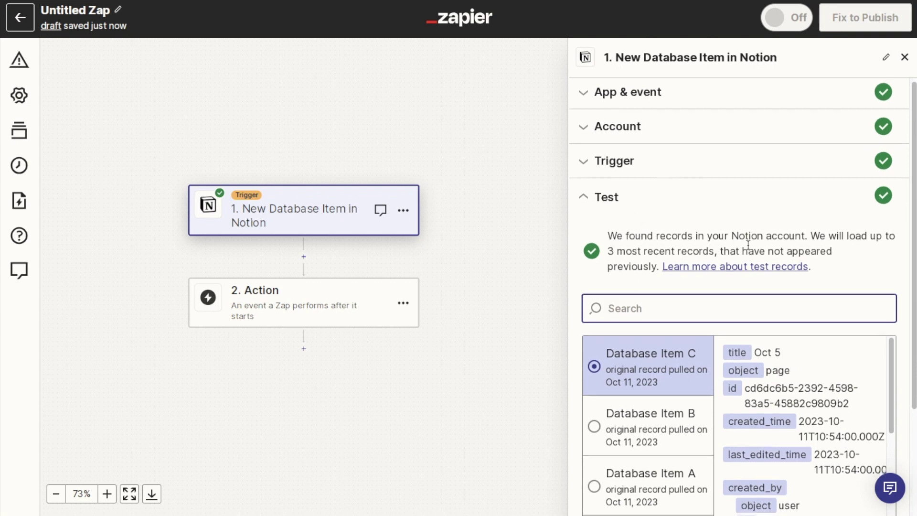
scroll(747, 245, down, 1)
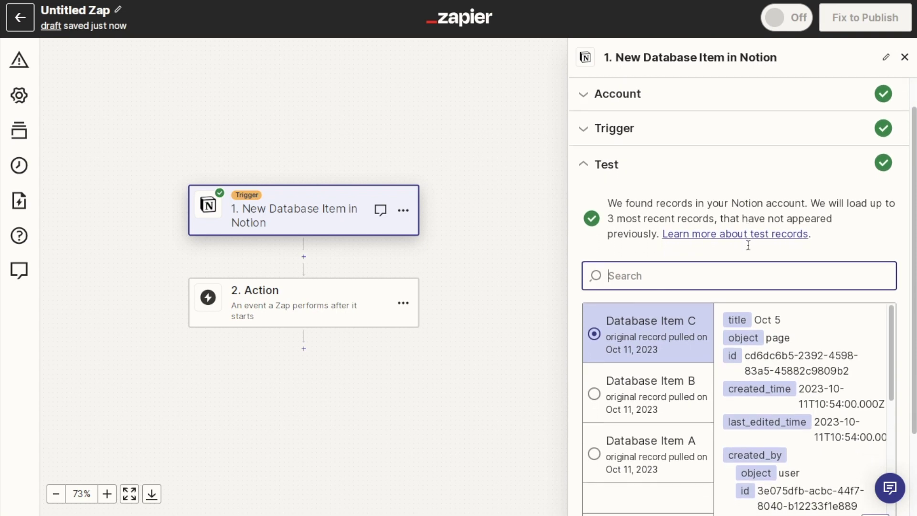
scroll(747, 245, down, 3)
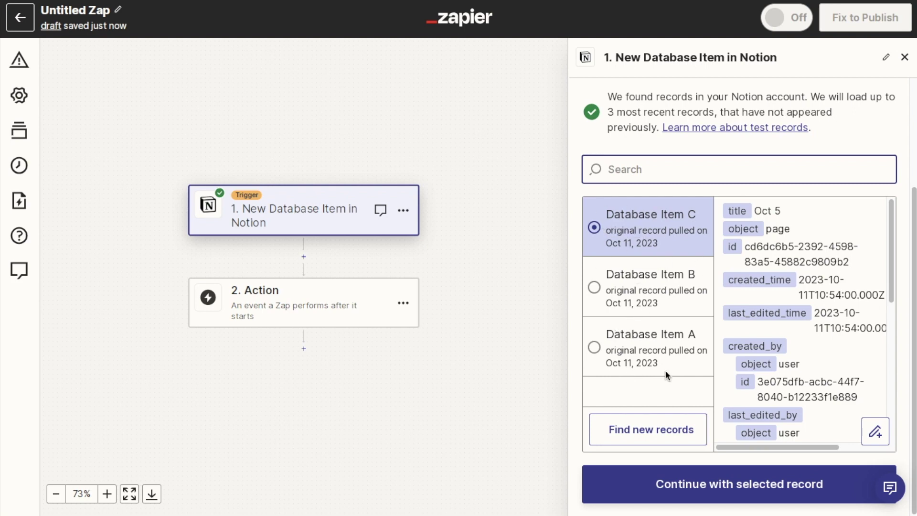
click(686, 487)
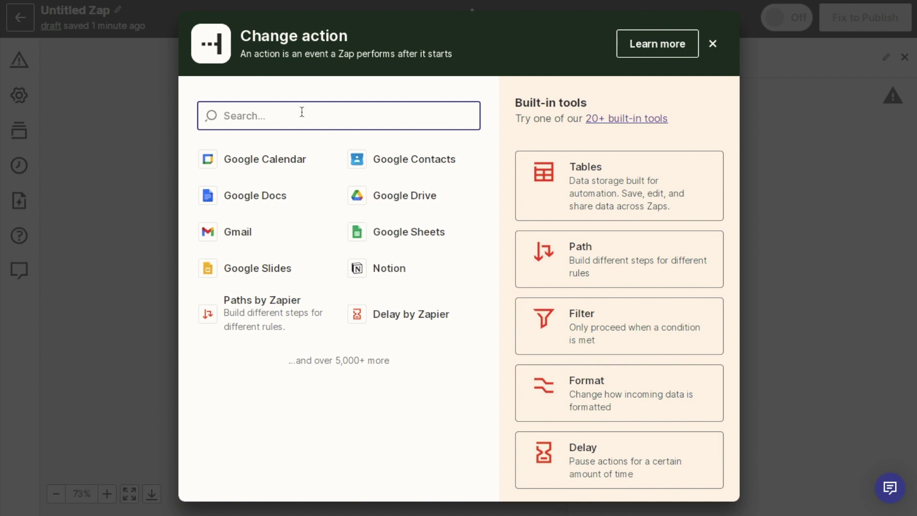
Set the action app to Google Sheets with the Create Spreadsheet Row event.
click(395, 233)
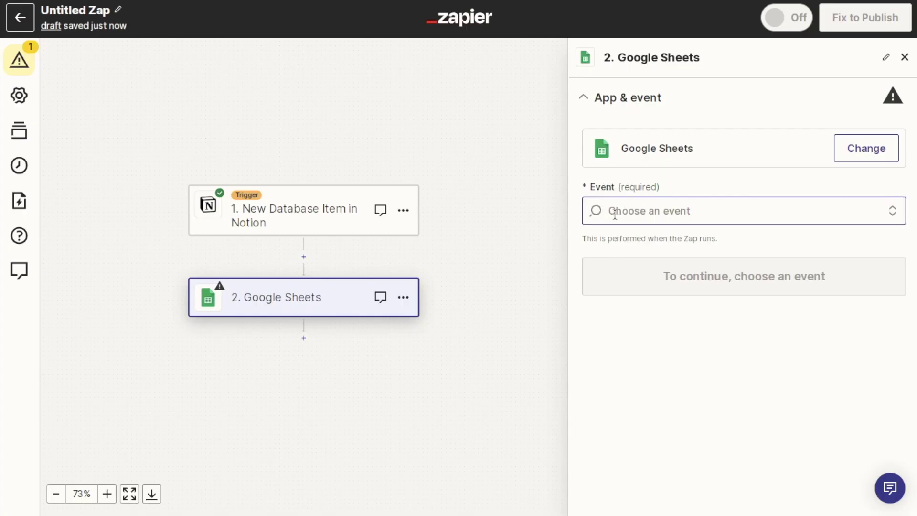
click(632, 211)
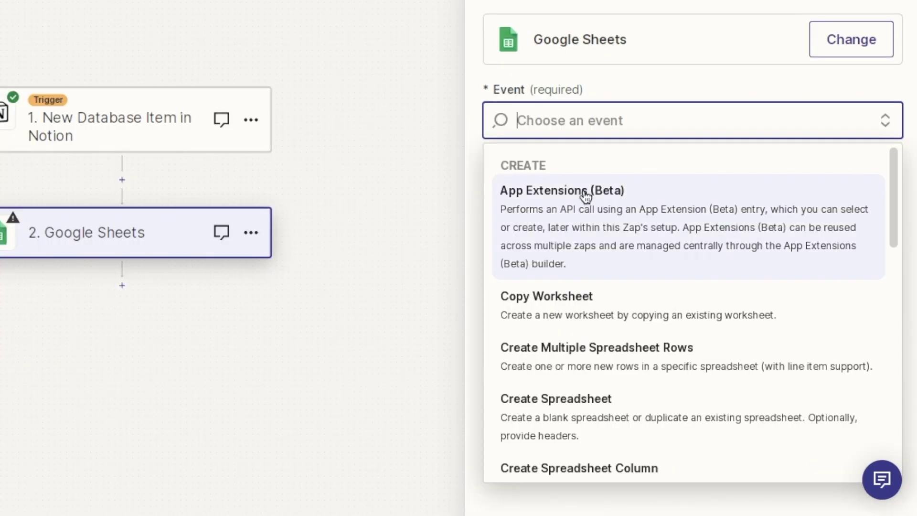
scroll(691, 334, down, 3)
scroll(627, 281, down, 2)
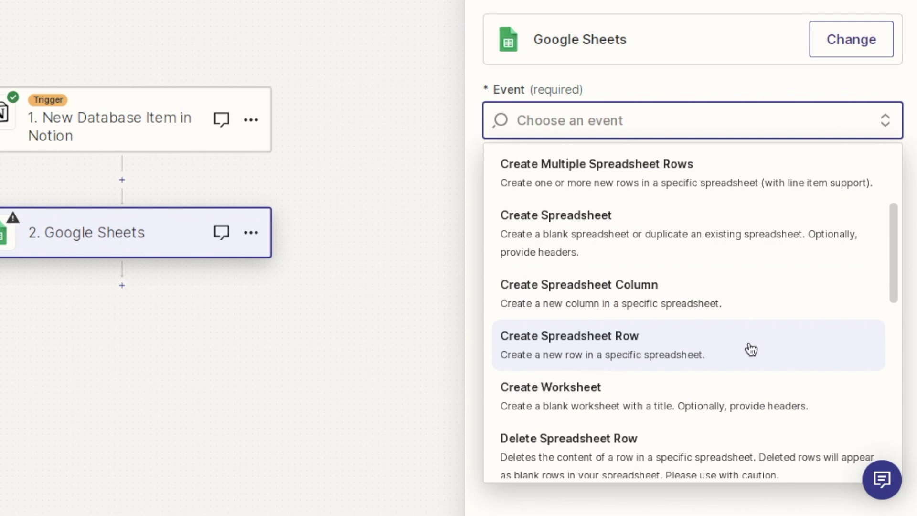
scroll(750, 349, down, 1)
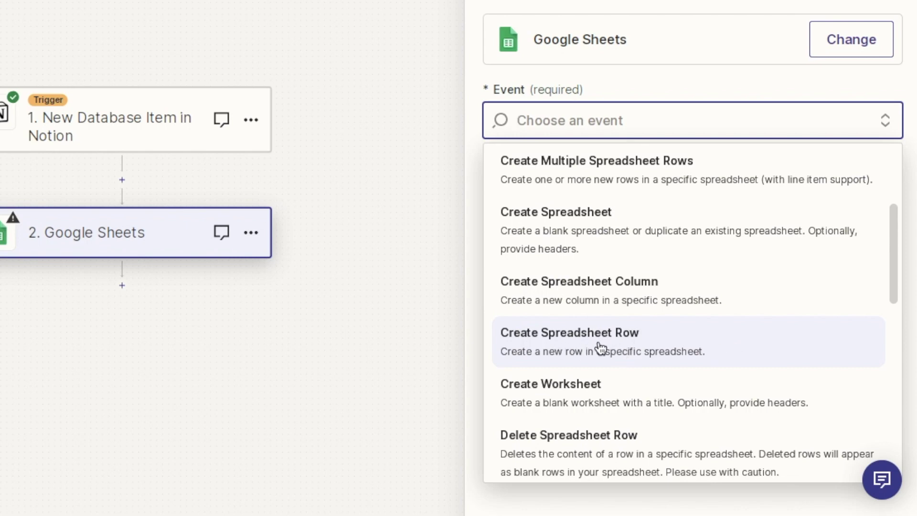
click(567, 342)
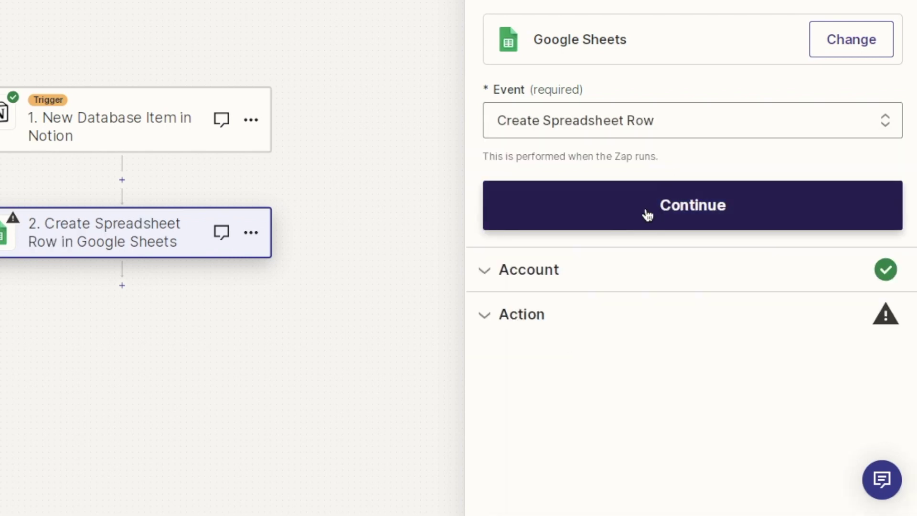
click(648, 215)
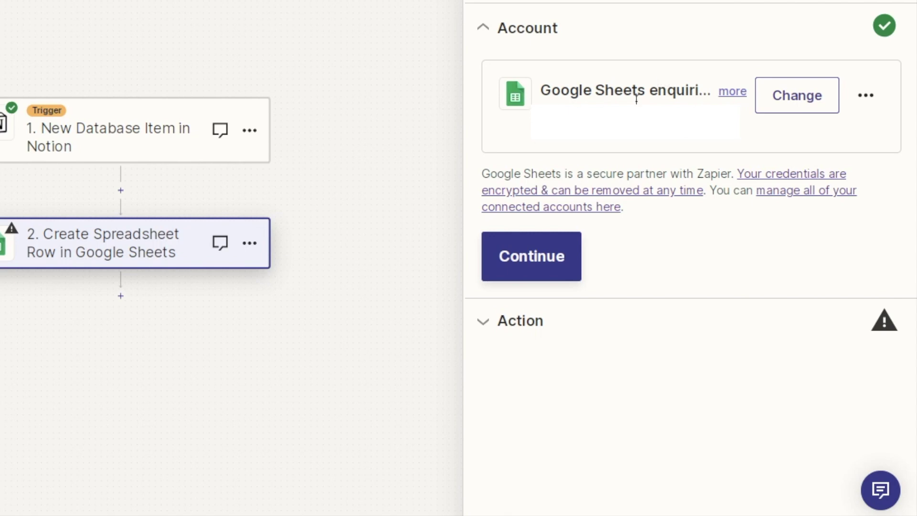
Confirm the Google Sheets account and set the drive to My Google Drive.
click(544, 257)
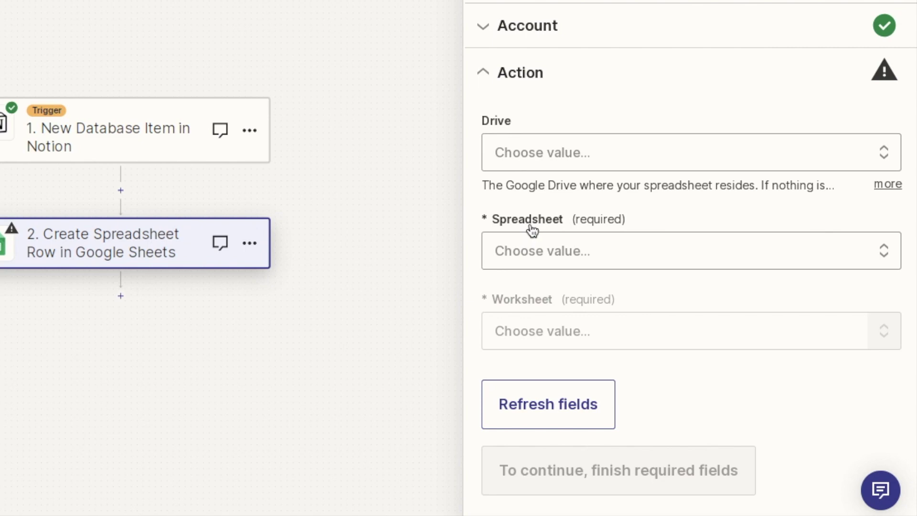
click(528, 165)
click(640, 336)
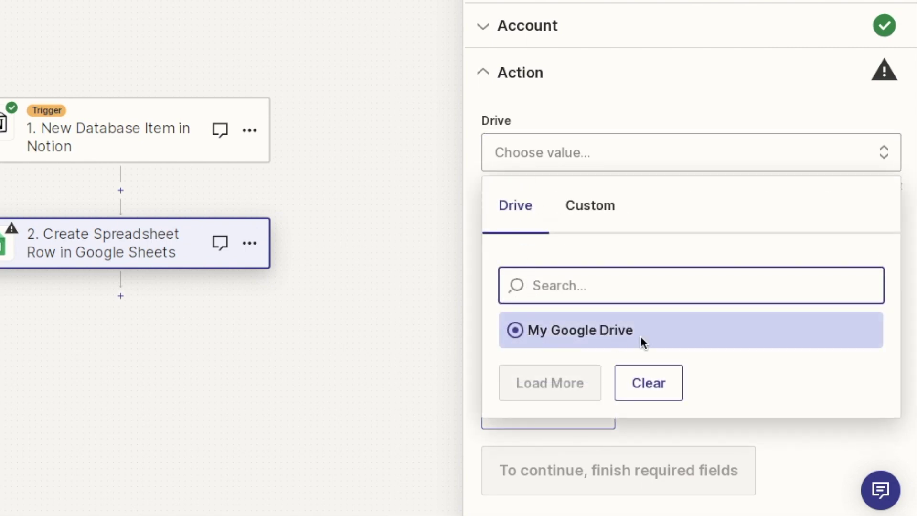
click(577, 333)
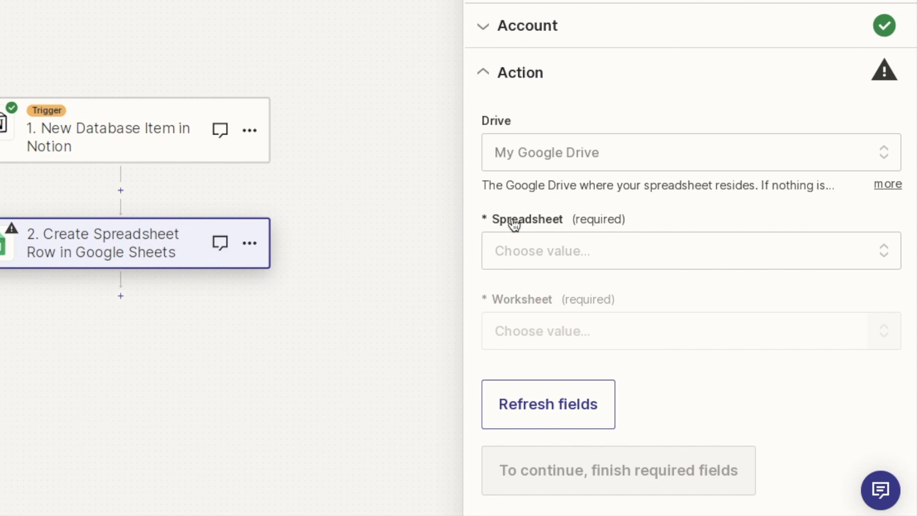
Choose the Steps Chart spreadsheet and its Sheet1 worksheet.
click(523, 250)
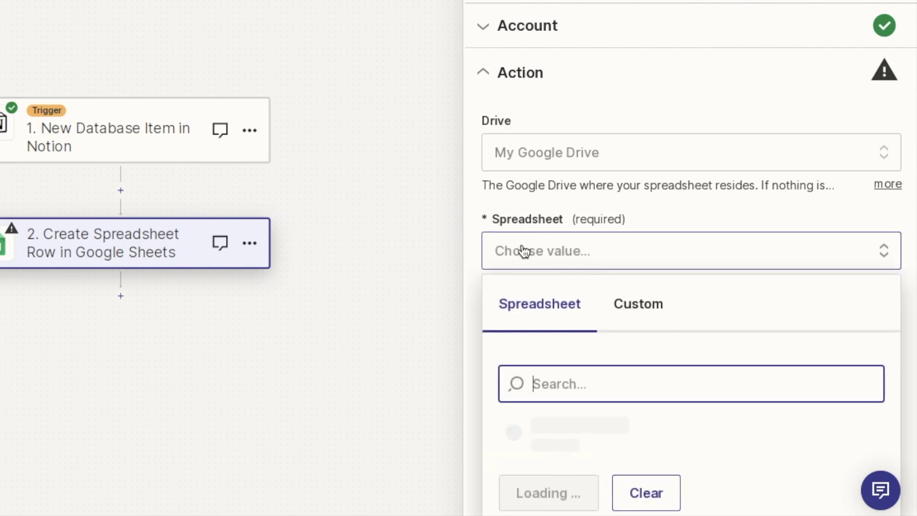
text(steps cha)
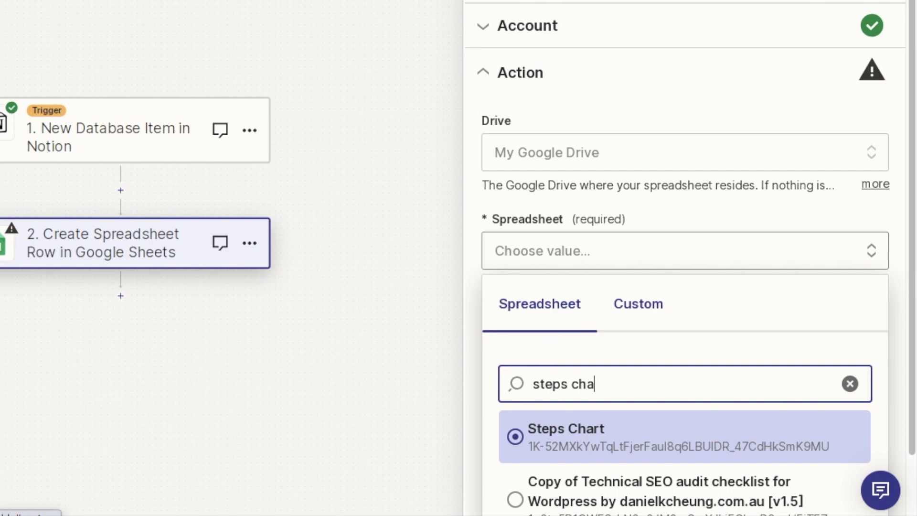
click(565, 438)
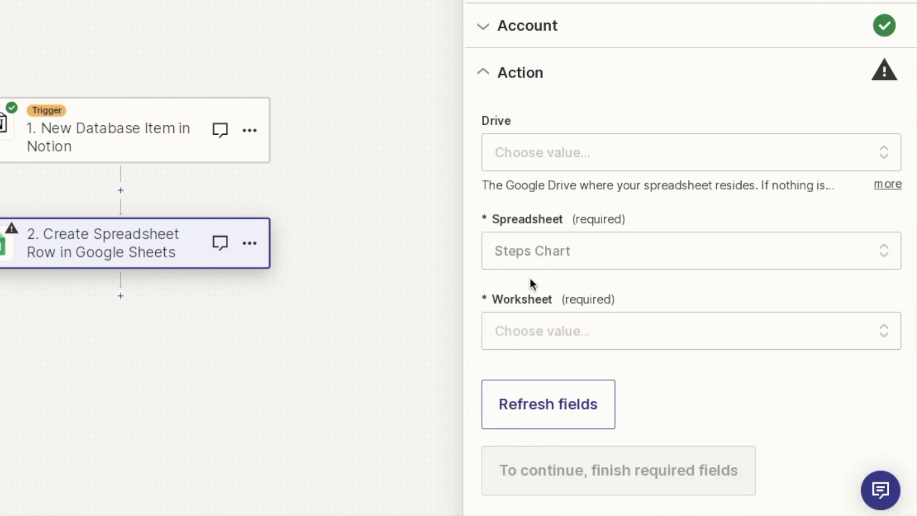
click(529, 334)
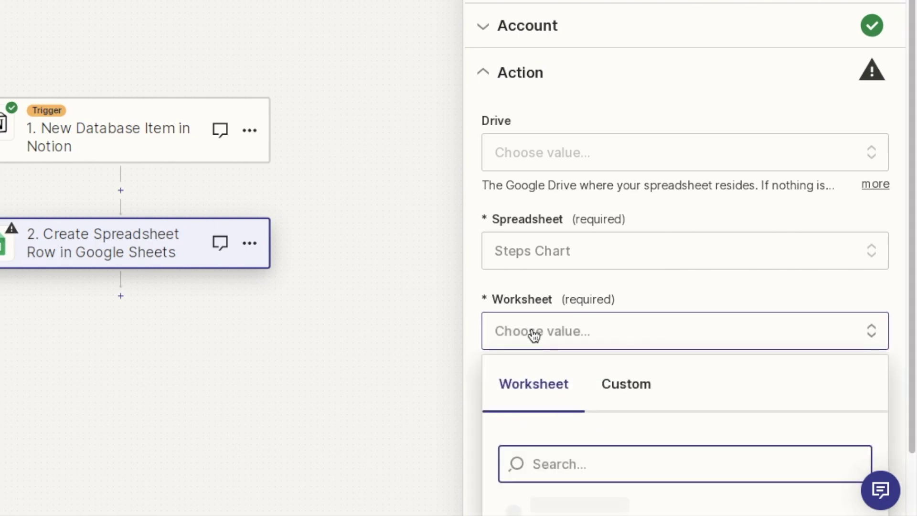
scroll(591, 384, down, 2)
click(530, 429)
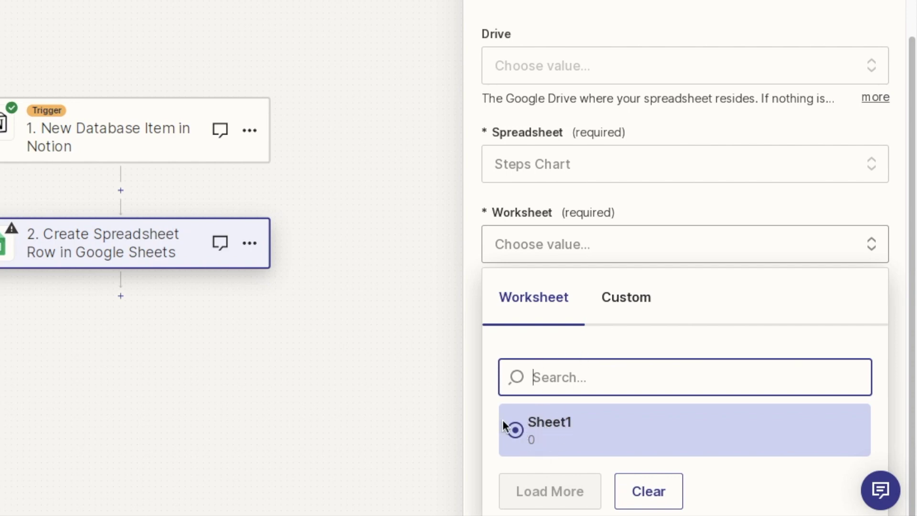
click(513, 432)
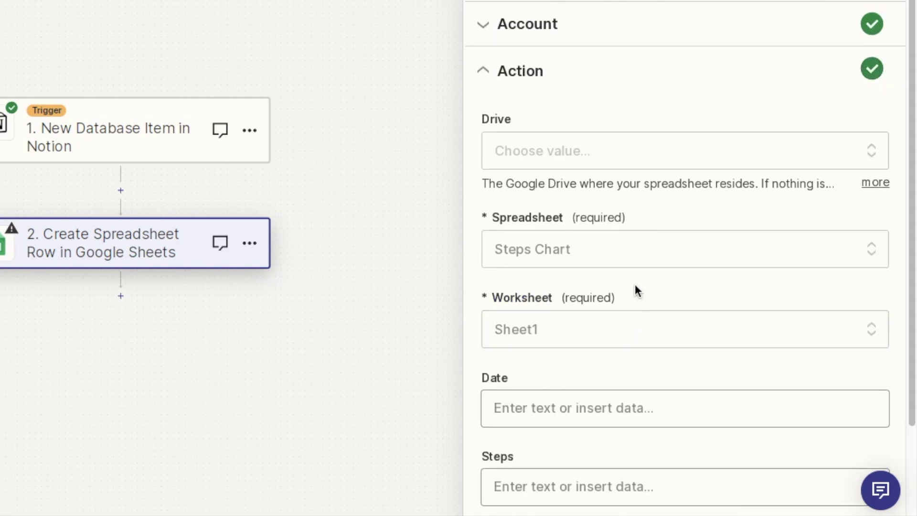
scroll(638, 290, down, 2)
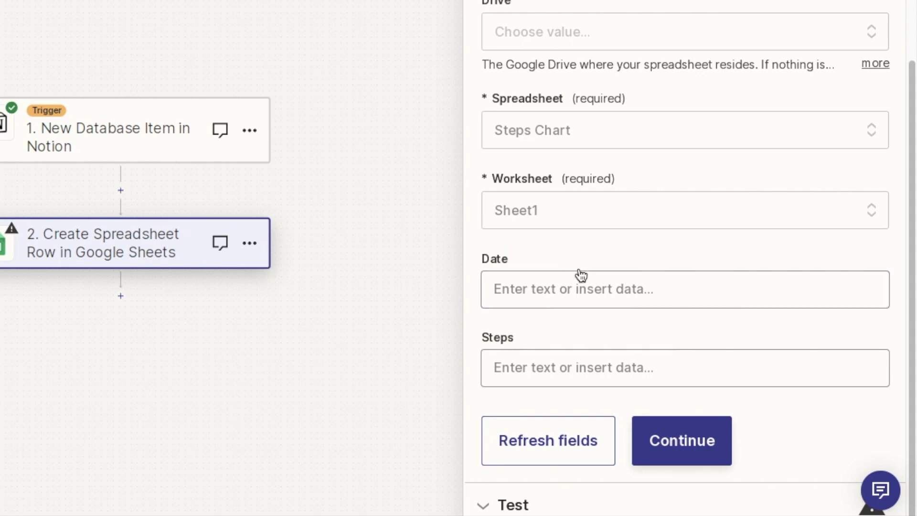
Map the Date column to the Notion item's Name value (Oct 5).
click(518, 292)
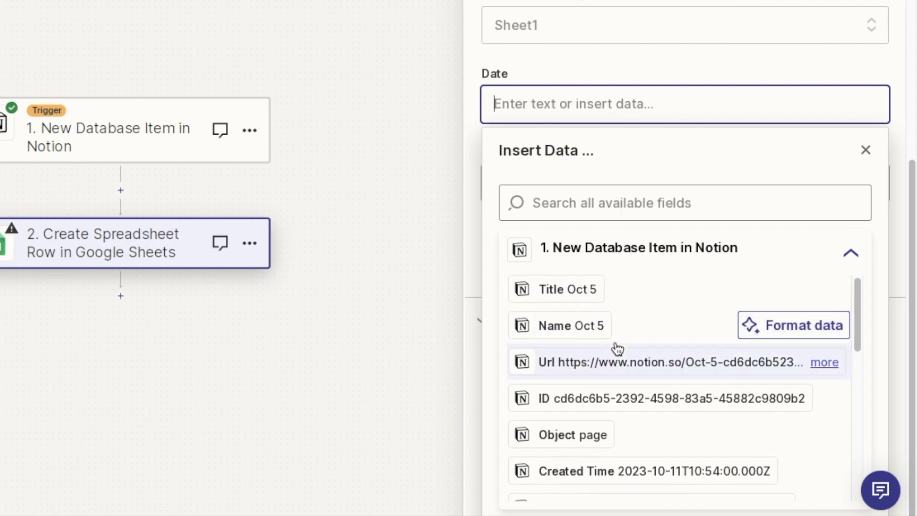
scroll(592, 357, up, 1)
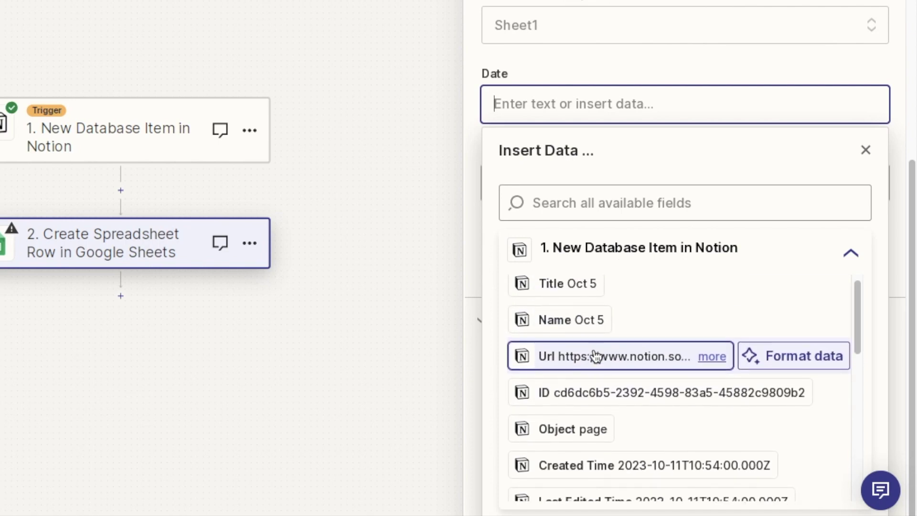
scroll(594, 357, down, 3)
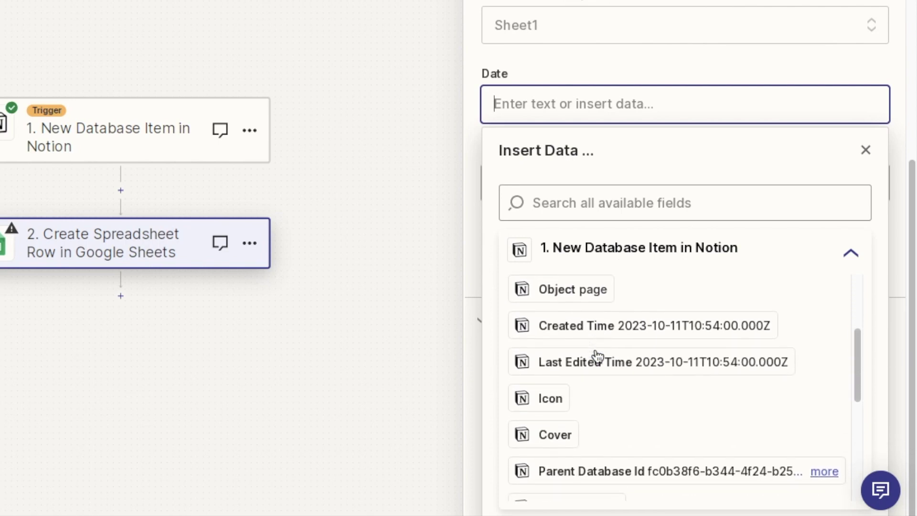
scroll(593, 353, up, 4)
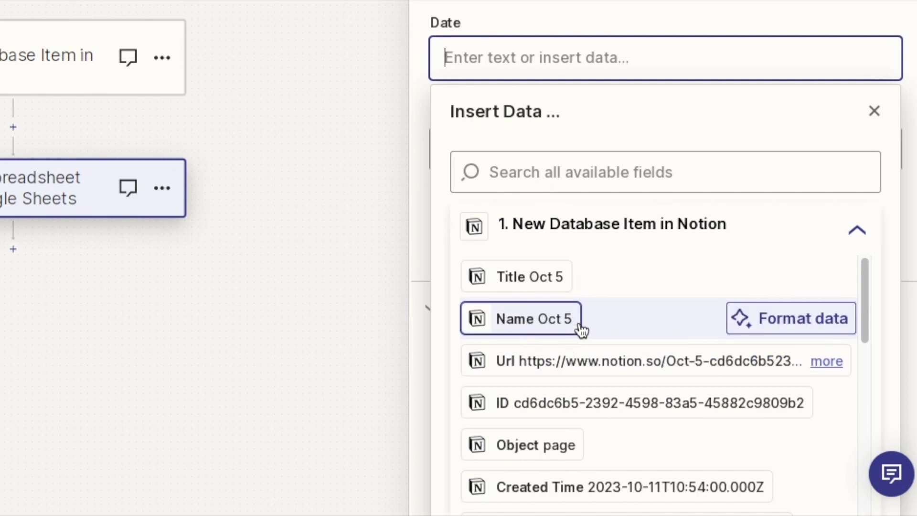
click(541, 322)
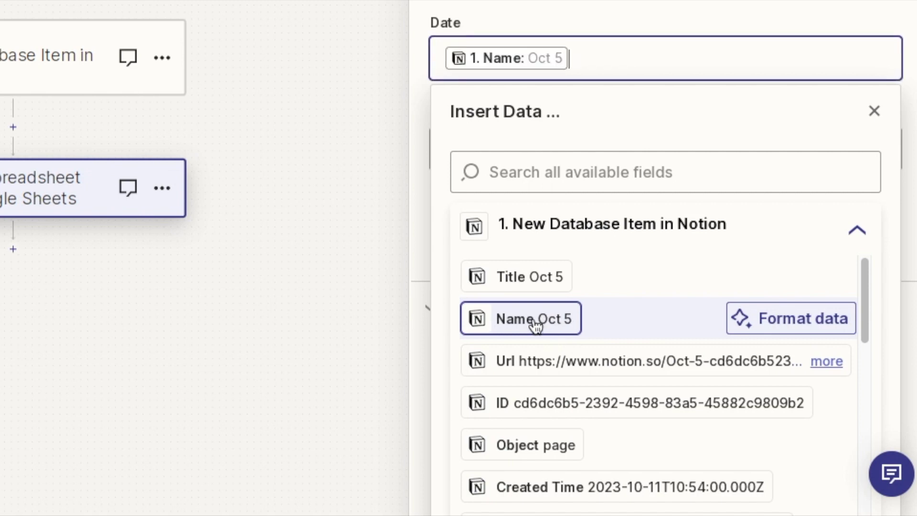
click(603, 10)
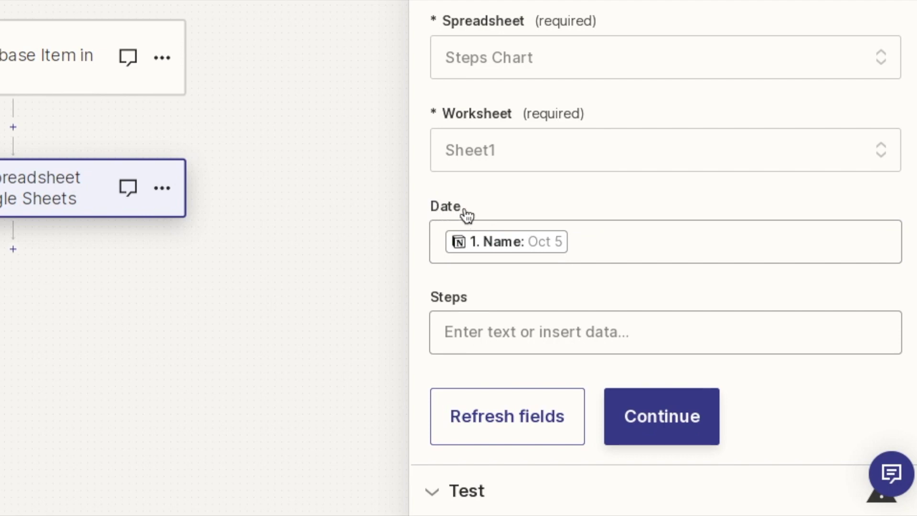
Map the Steps column to the Notion item's Number of Steps.
click(467, 330)
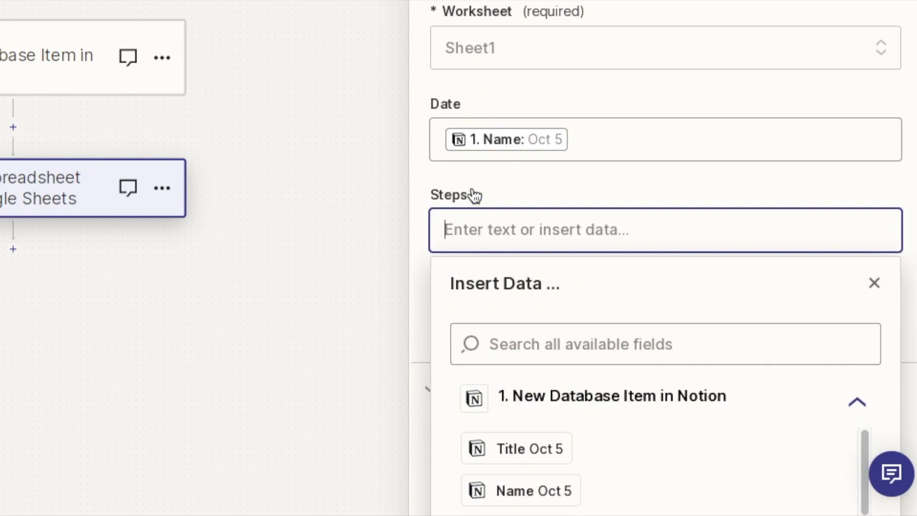
scroll(550, 324, down, 4)
scroll(552, 325, down, 4)
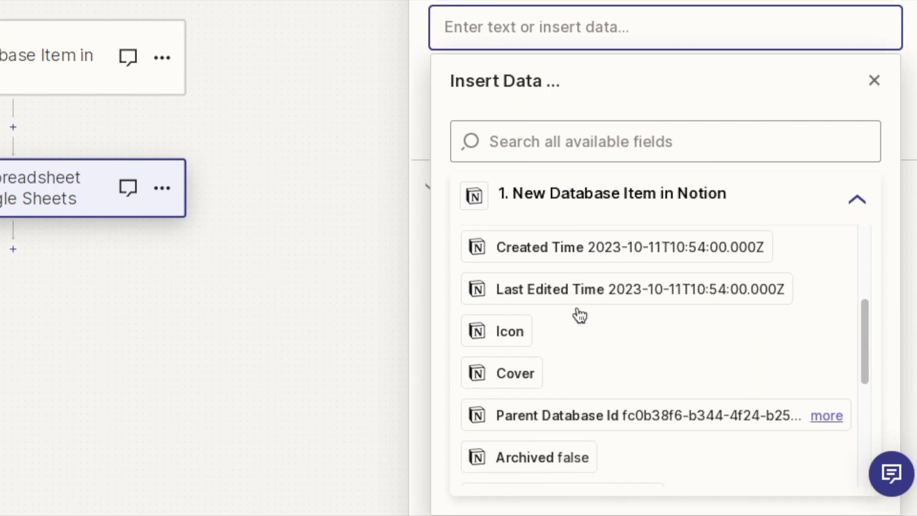
scroll(579, 315, down, 4)
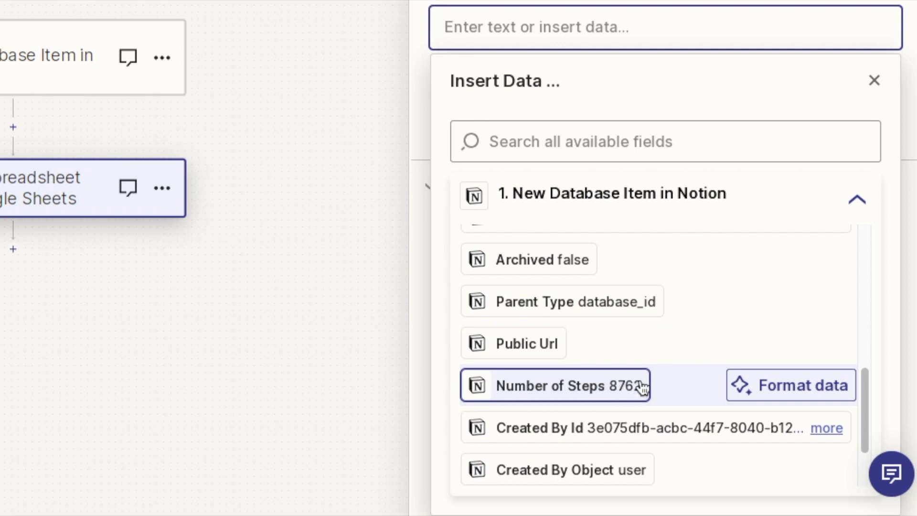
click(569, 386)
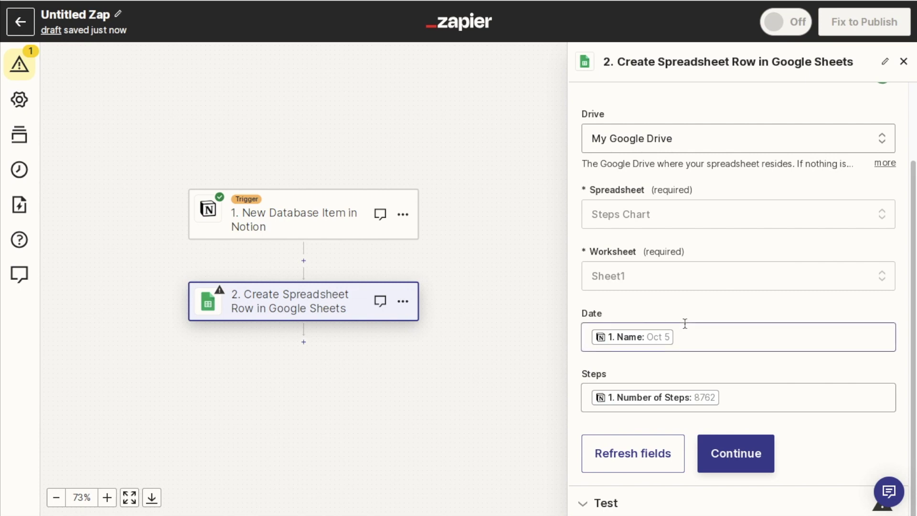
Test the action so it creates a row with Oct 5 in column A and 8762 in column B.
click(732, 462)
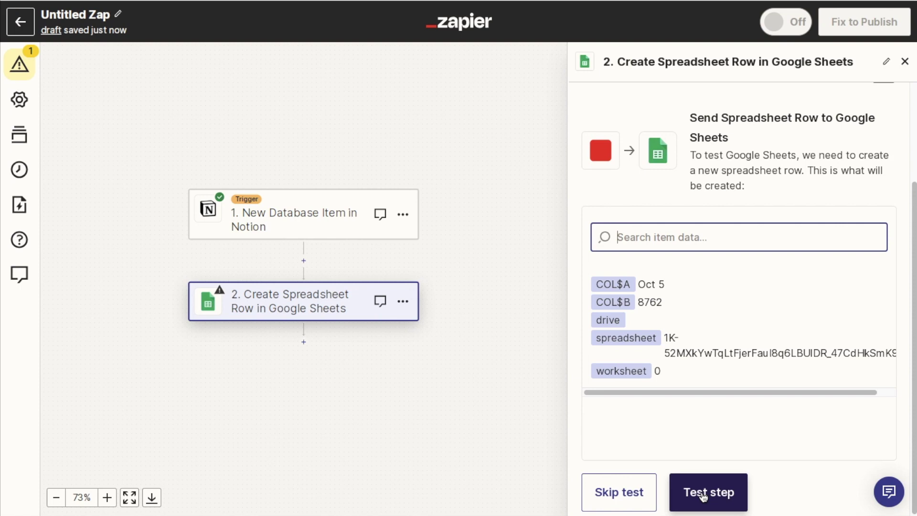
click(703, 495)
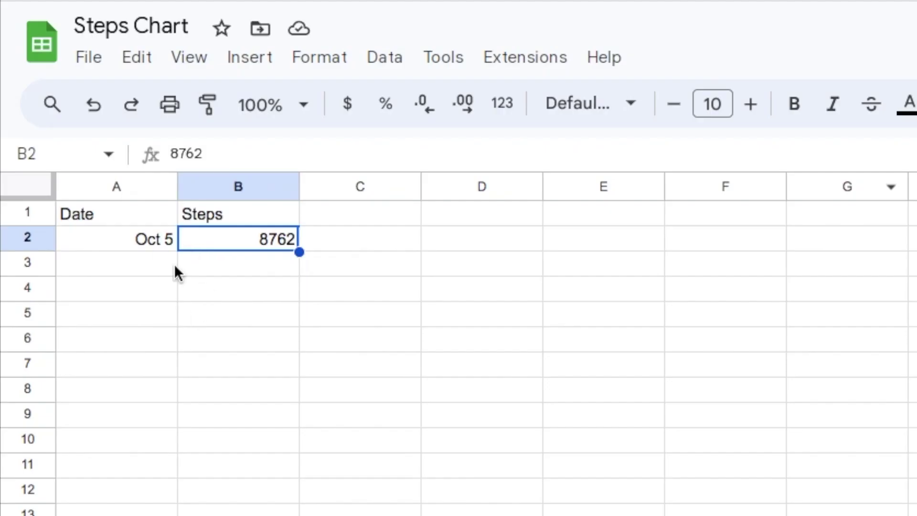
Check that row 2 of the Steps Chart sheet holds Oct 5 and 8762.
click(415, 420)
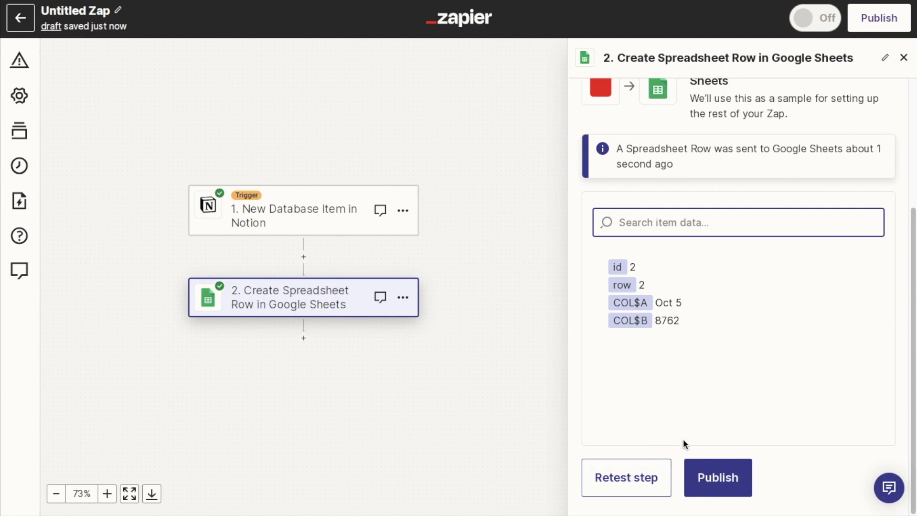
Publish the Zap as v1 and choose Transfer existing data.
click(713, 477)
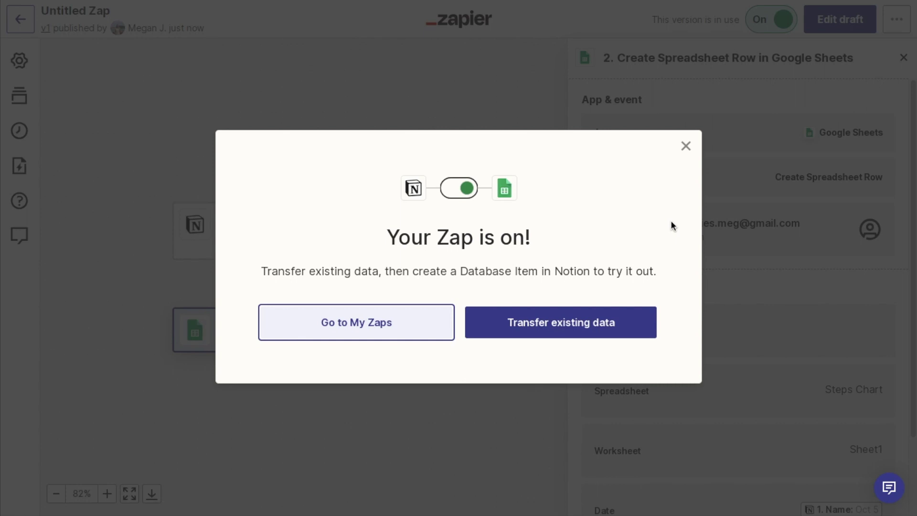
click(551, 332)
Select all five Notion records and send them to the Steps Chart sheet.
scroll(277, 334, down, 1)
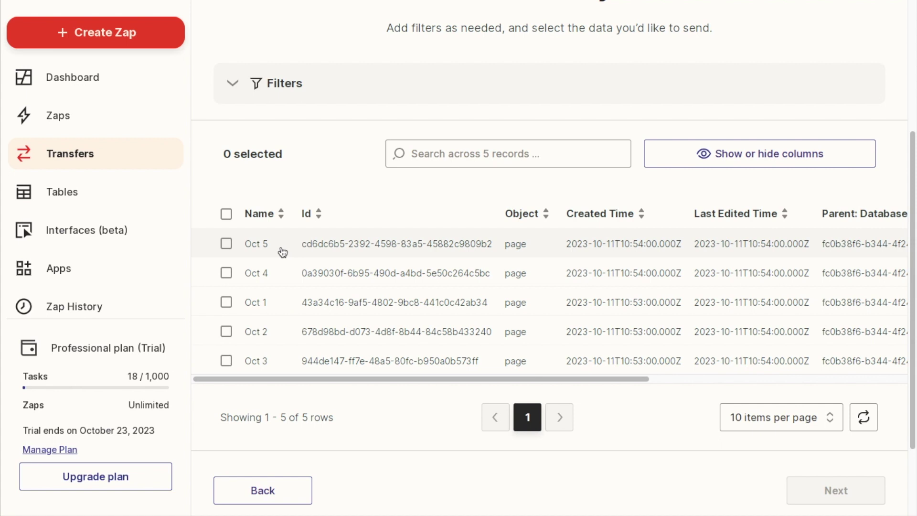
click(226, 215)
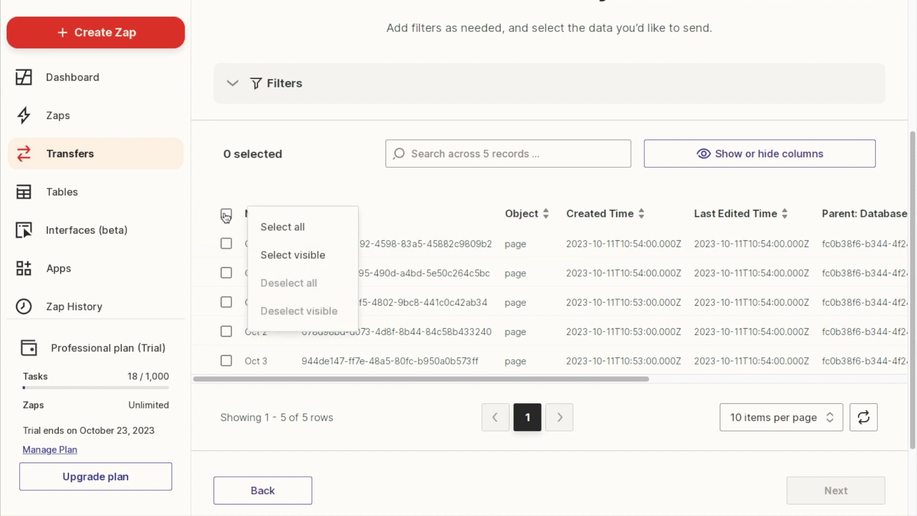
click(280, 228)
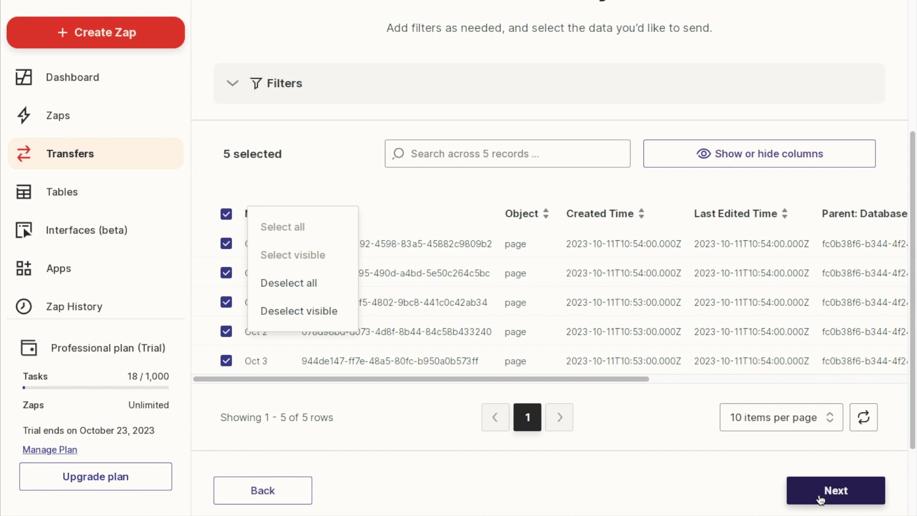
click(819, 495)
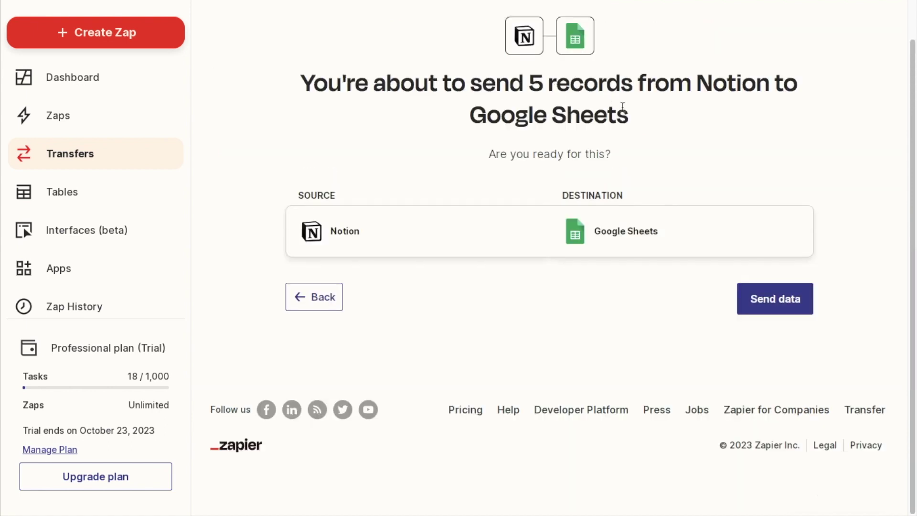
click(775, 298)
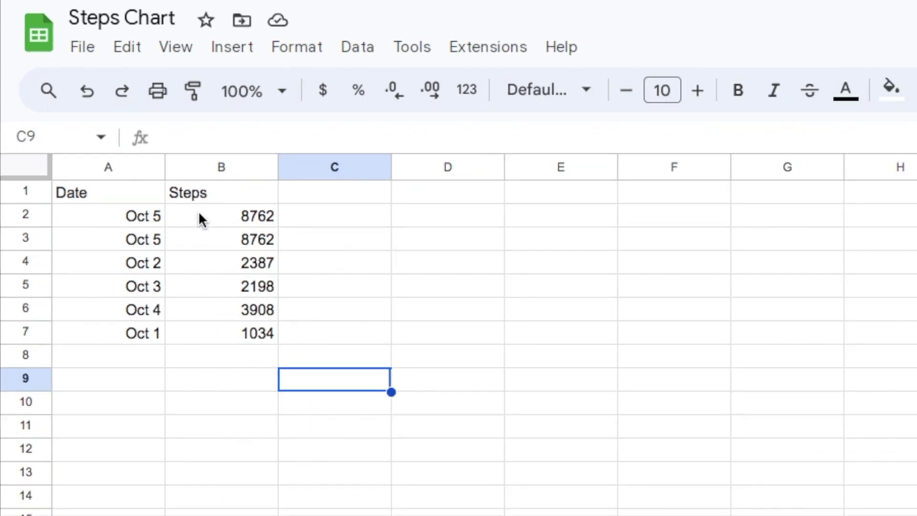
Delete the duplicate Oct 5 entry in row 2 of the sheet.
click(35, 215)
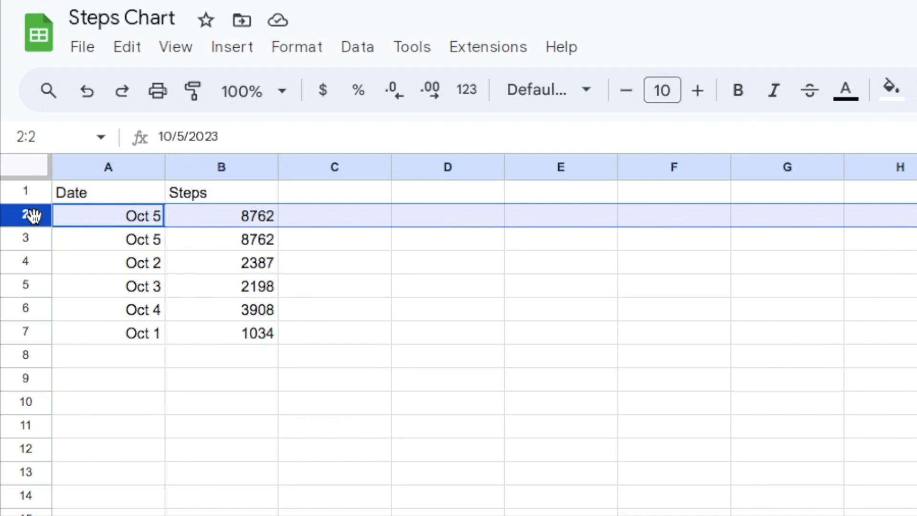
right_click(33, 215)
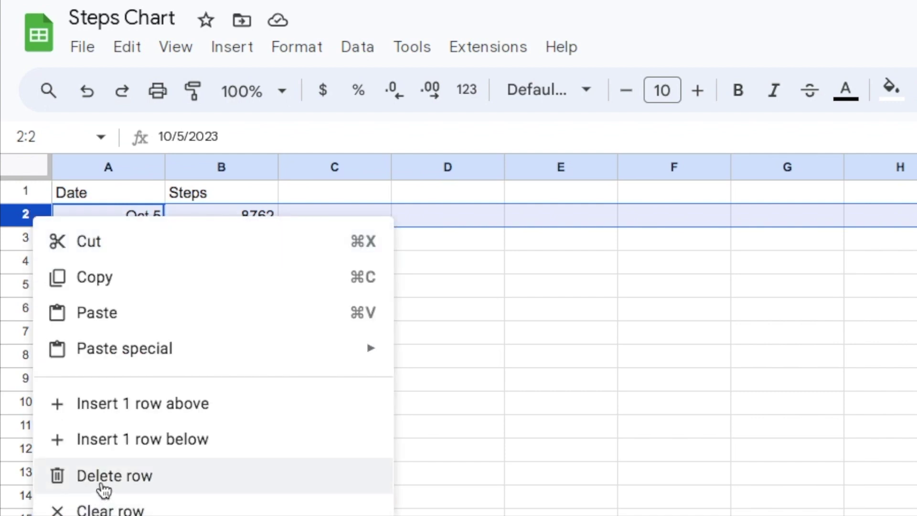
click(104, 475)
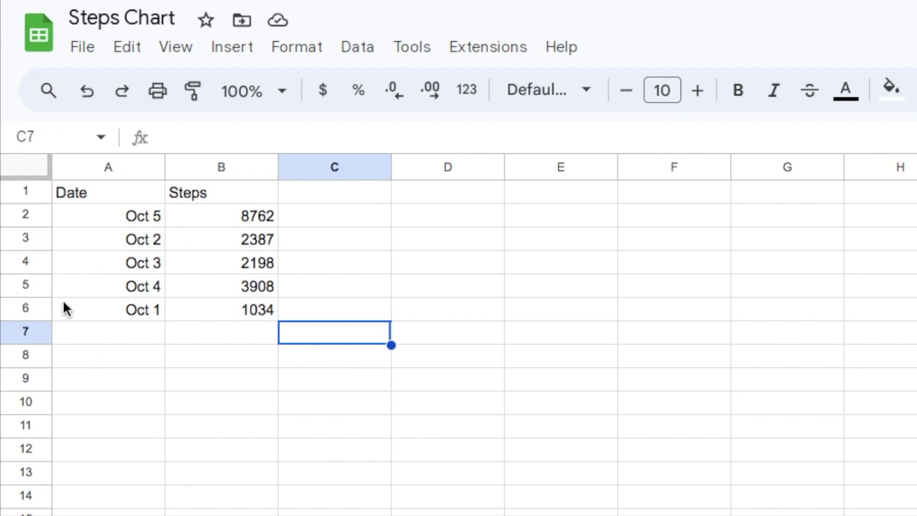
Drag the Oct 1, Oct 2 and Oct 3 rows up so dates run Oct 1 to Oct 5.
click(25, 308)
drag(26, 308, 26, 216)
click(28, 261)
drag(27, 261, 33, 242)
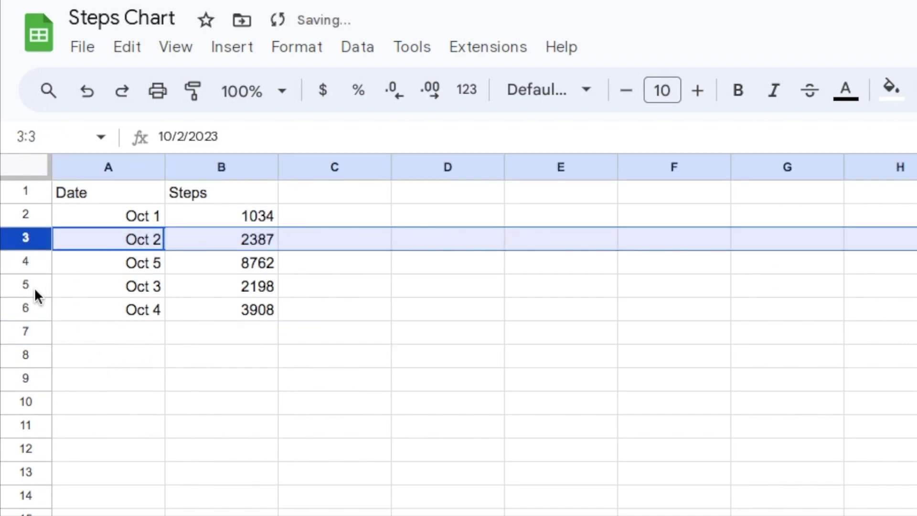
click(34, 285)
drag(34, 285, 34, 268)
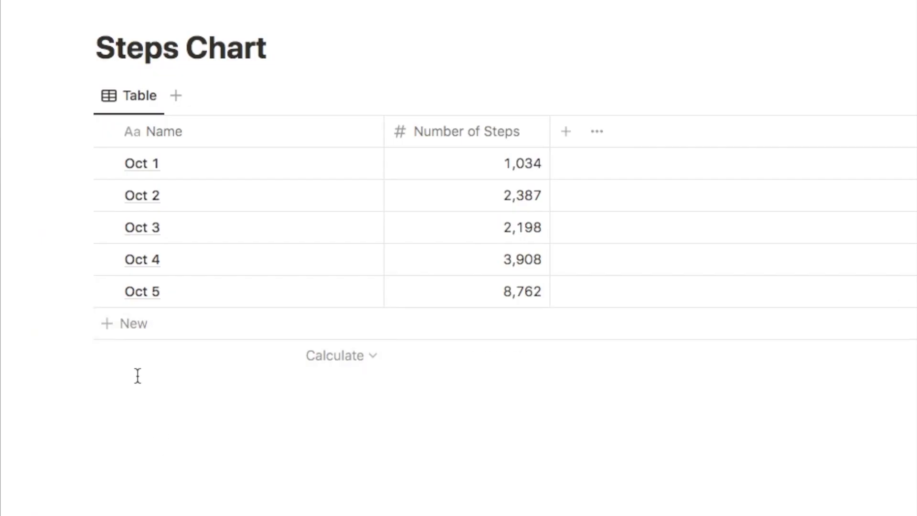
Add a new 'Oct 6' row to the Notion table with 2358 in Number of Steps.
click(138, 332)
text(Oct 6)
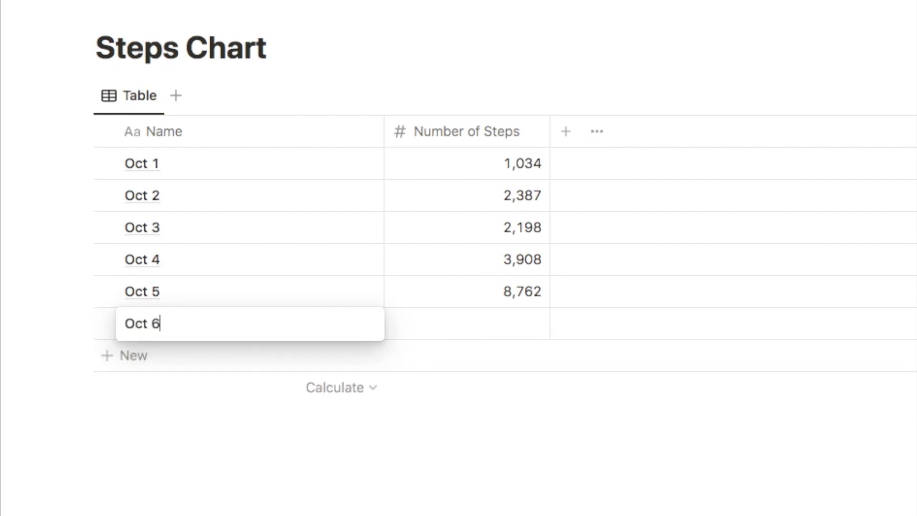
key(Return)
click(444, 320)
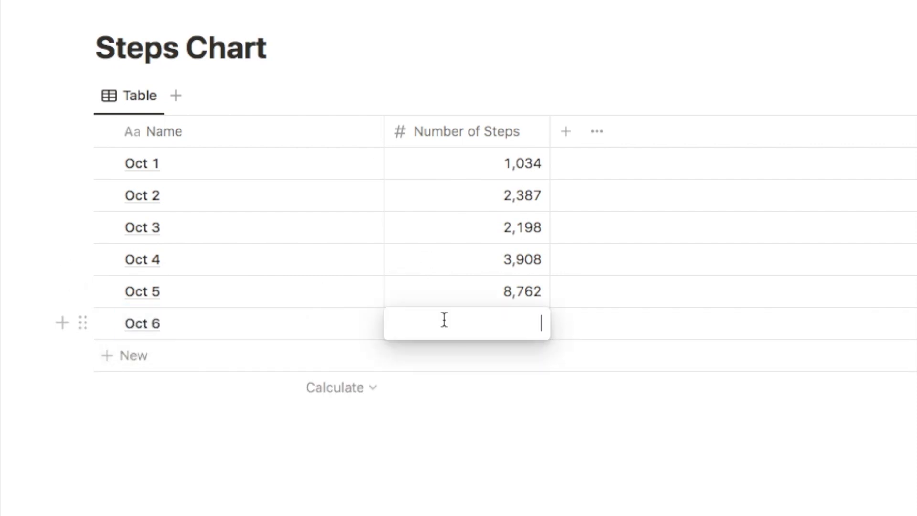
text(2358)
key(Return)
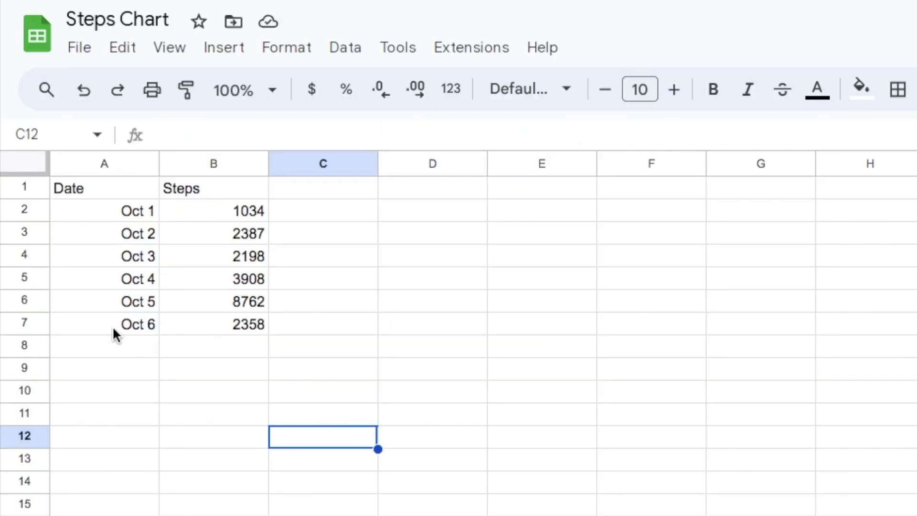
Select A7:B7 to confirm the synced Oct 6 row with 2358 steps in the sheet.
drag(110, 330, 166, 331)
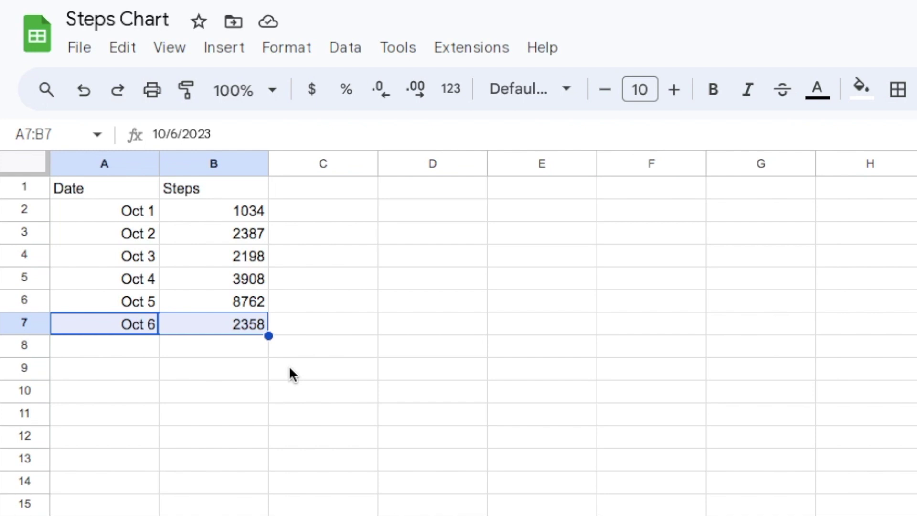
click(318, 347)
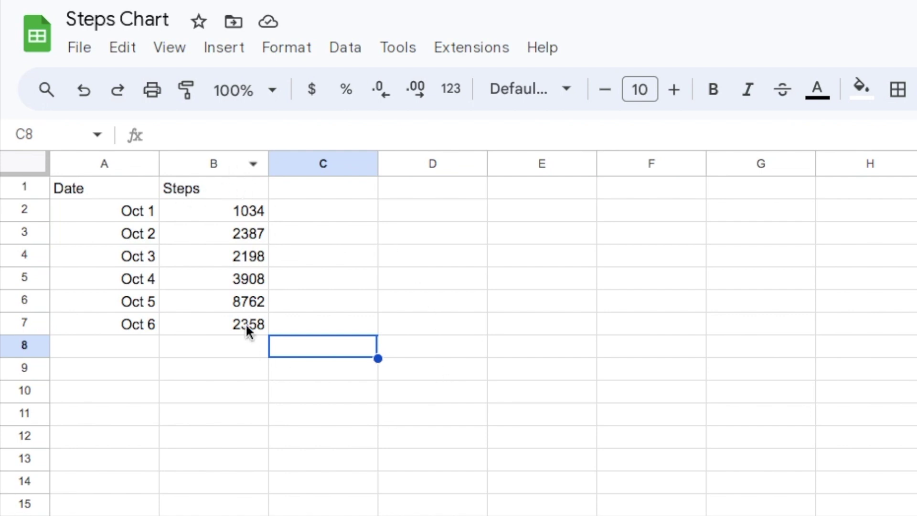
key(Up)
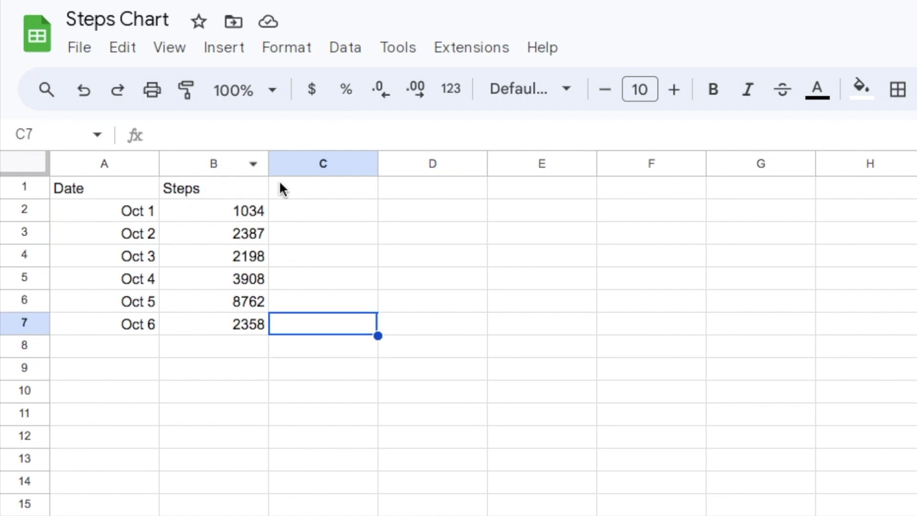
click(224, 50)
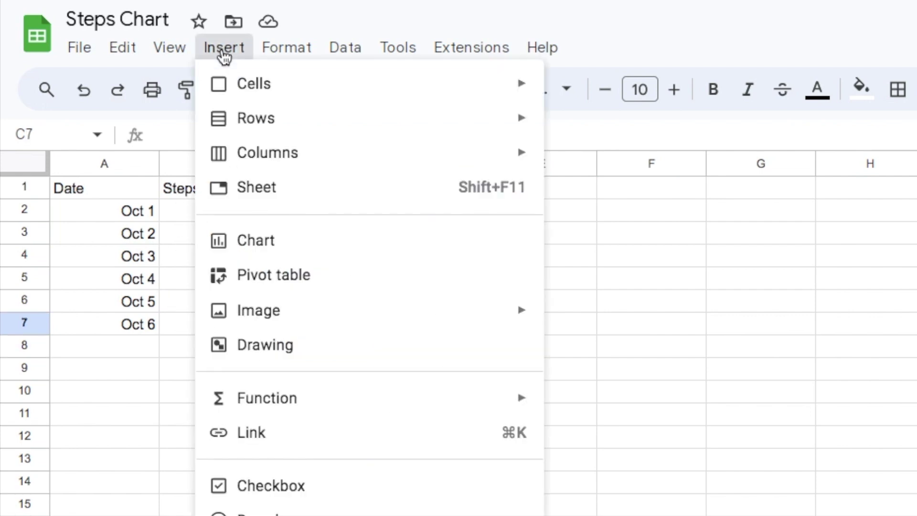
Insert a line chart of the step data and widen its data range from A1:B7 to A1:B999.
click(258, 250)
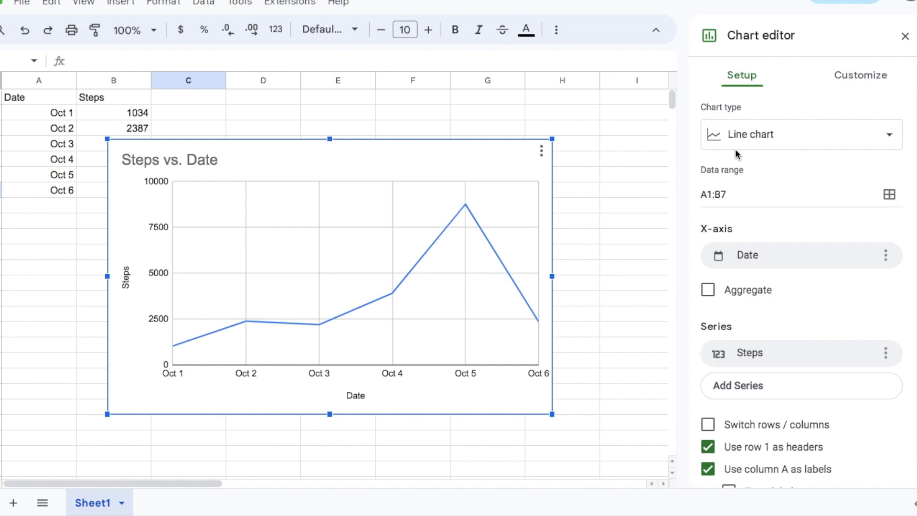
click(777, 141)
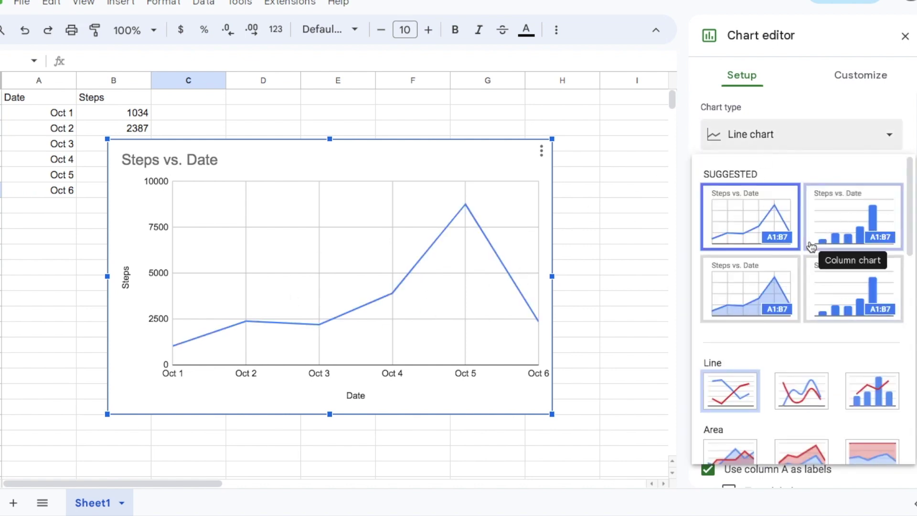
click(780, 104)
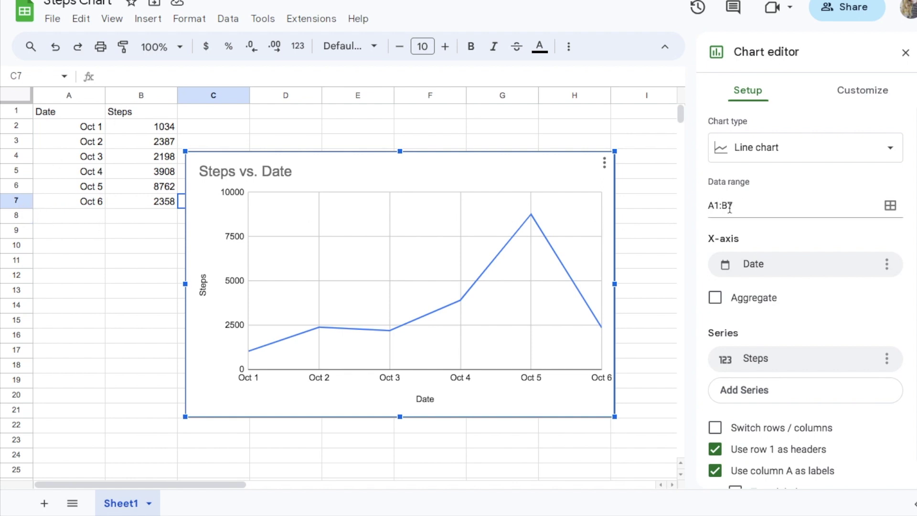
click(774, 206)
key(BackSpace)
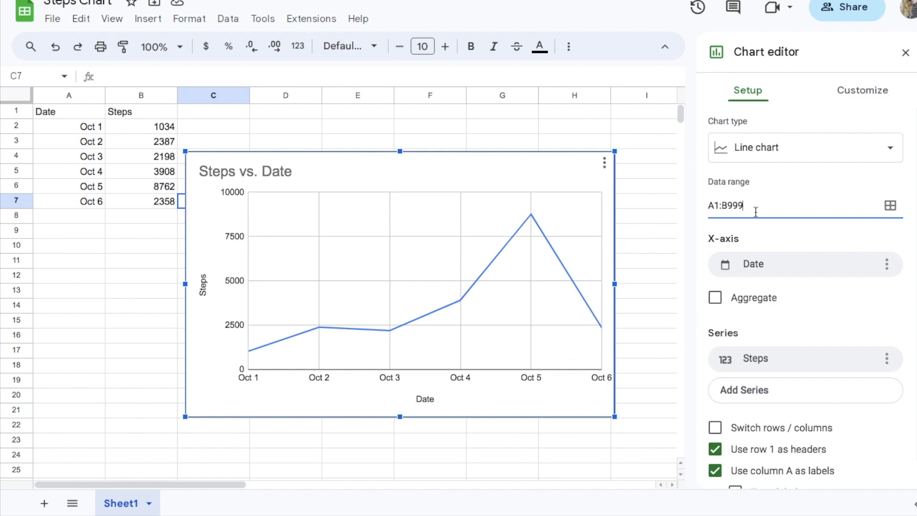
click(852, 94)
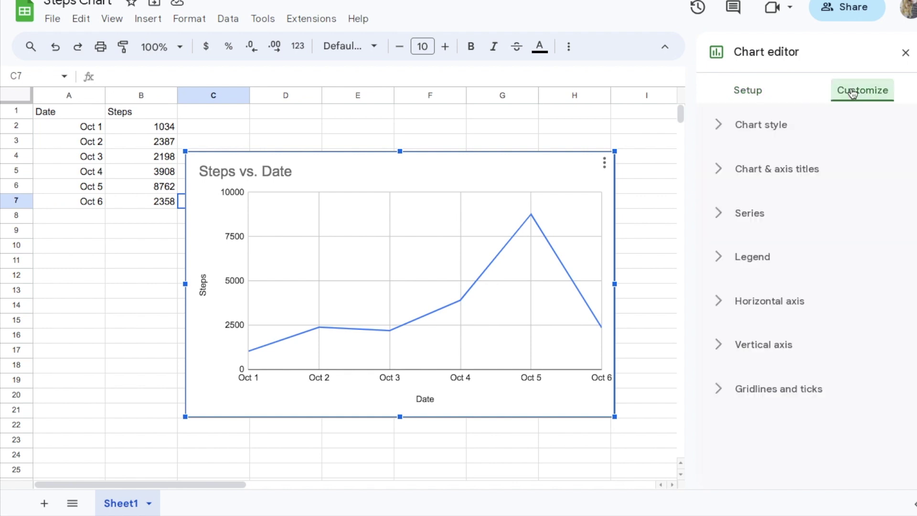
Set the chart font to Wide, after briefly trying Georgia and Narrow.
click(721, 125)
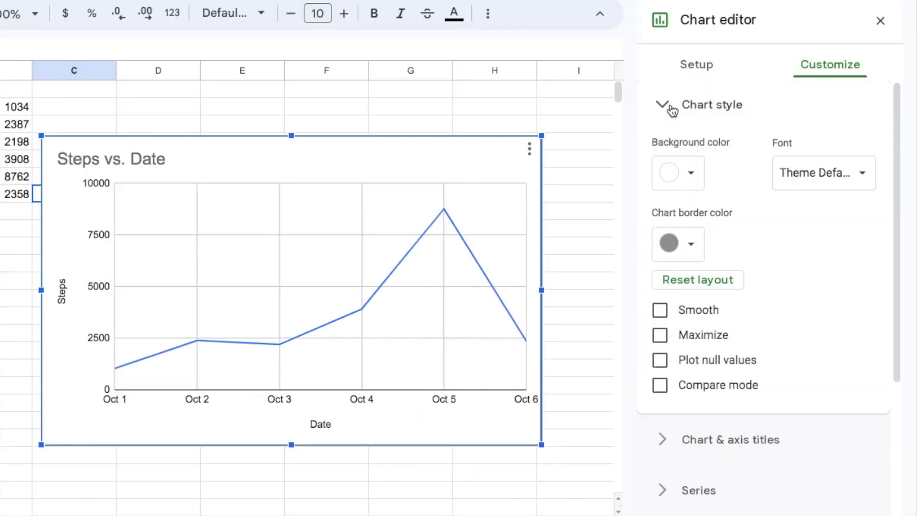
click(818, 179)
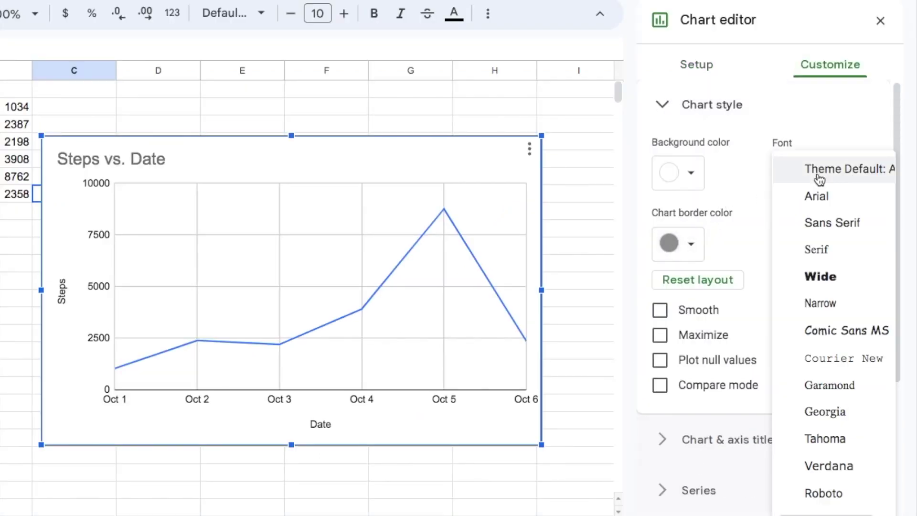
click(817, 283)
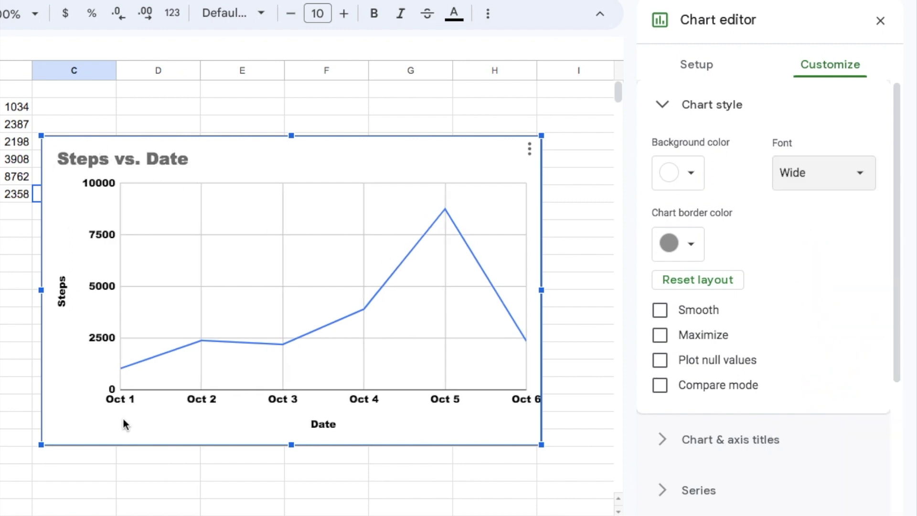
click(783, 170)
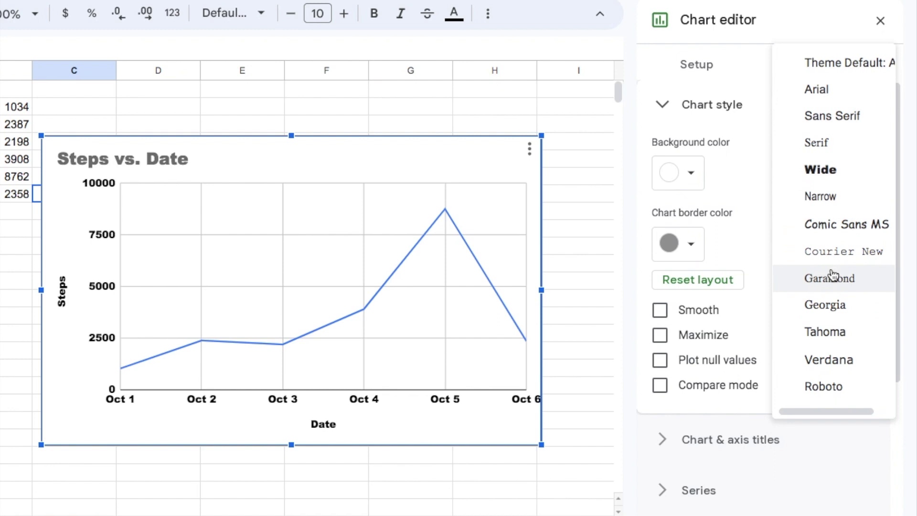
click(823, 301)
click(805, 171)
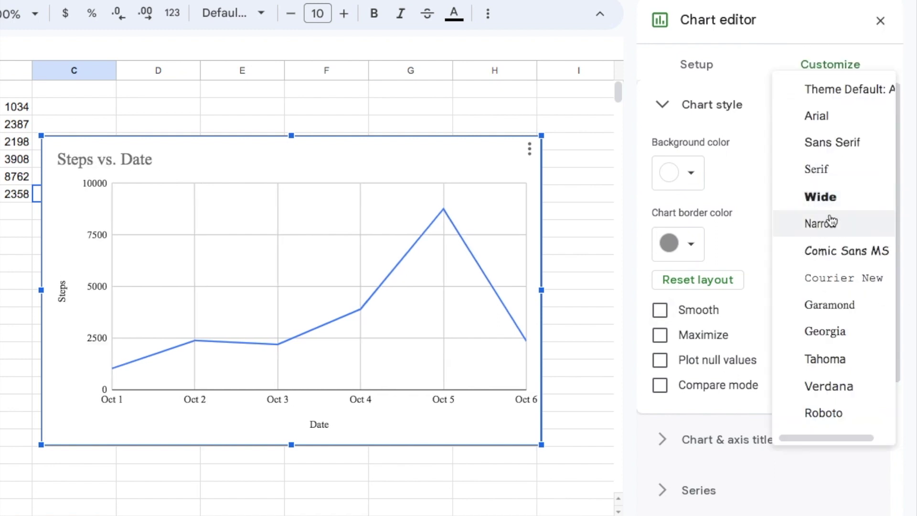
click(829, 219)
click(833, 190)
click(781, 147)
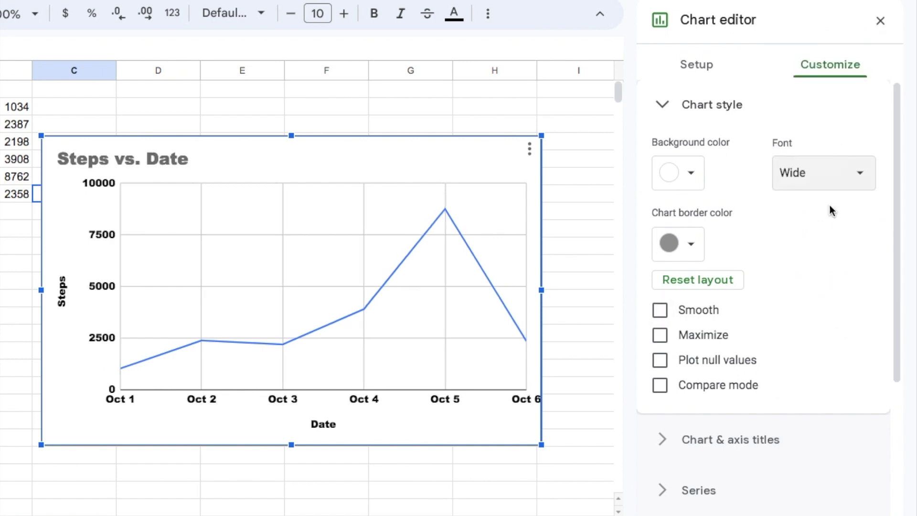
Keep a white chart background after trying yellow and light green, and smooth the line.
click(685, 172)
click(724, 256)
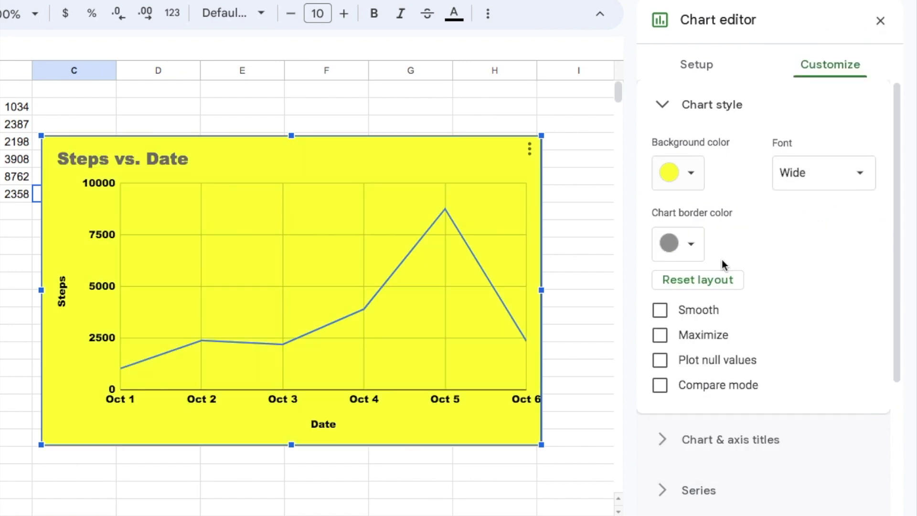
click(668, 176)
click(743, 274)
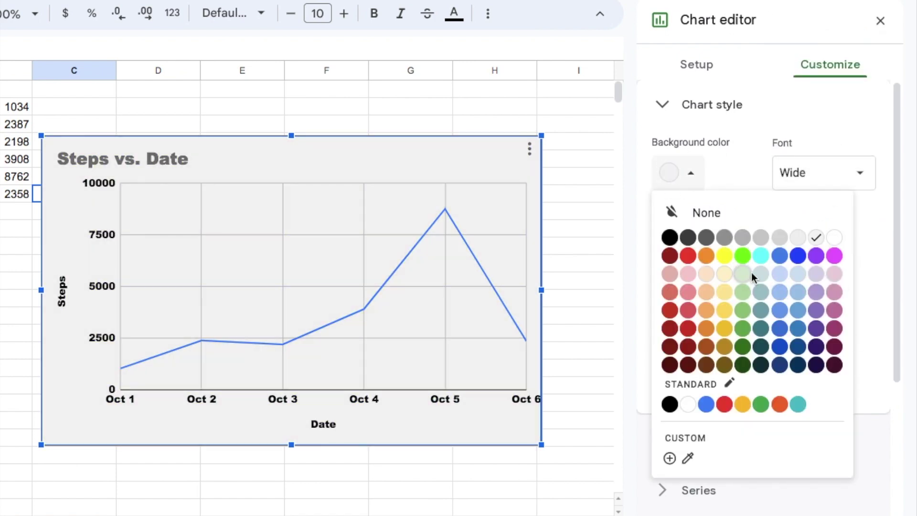
click(671, 173)
click(833, 237)
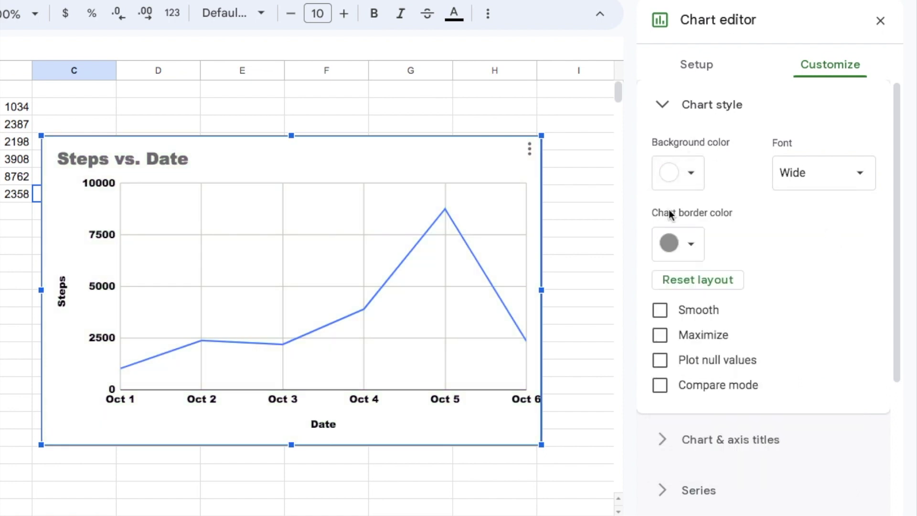
click(660, 311)
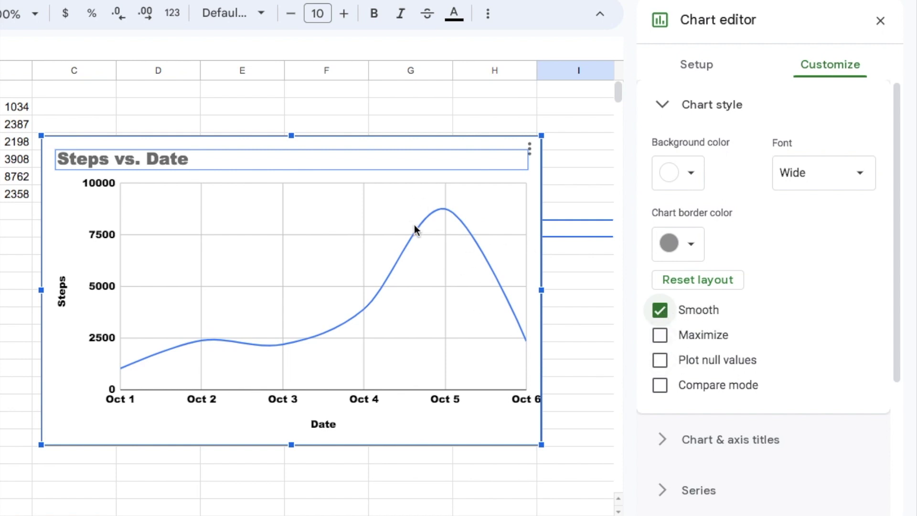
click(661, 107)
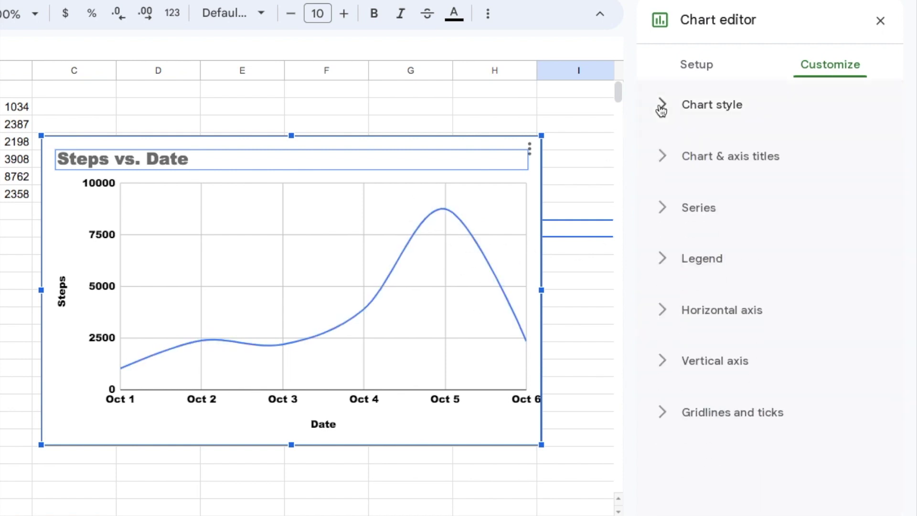
Center the chart title and colour it black.
click(668, 162)
click(722, 417)
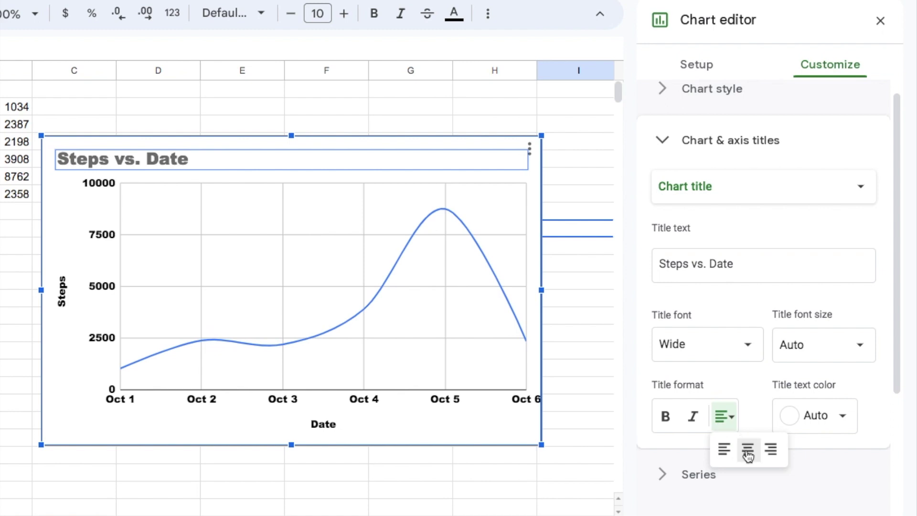
click(747, 449)
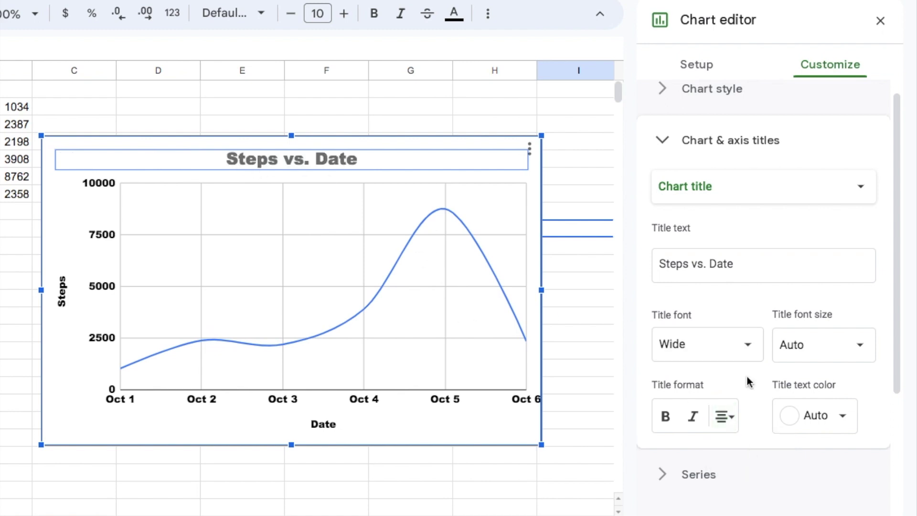
click(813, 414)
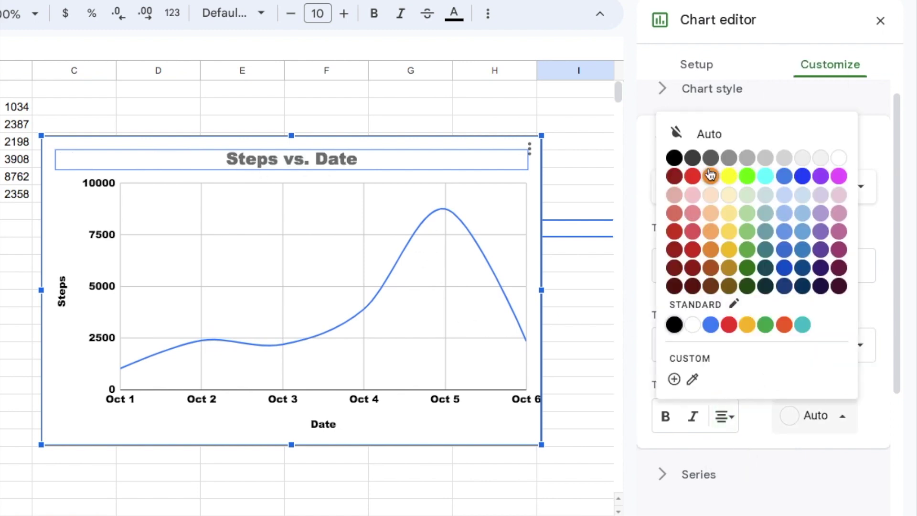
click(674, 158)
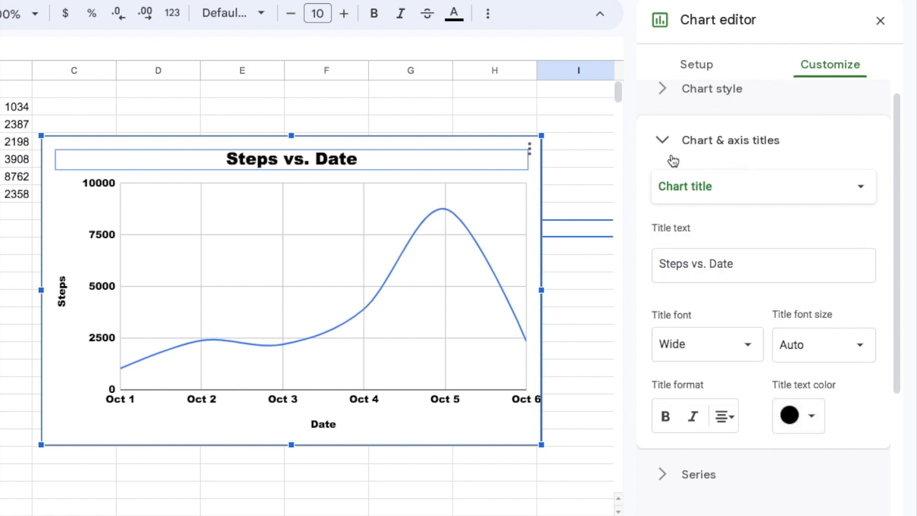
click(679, 119)
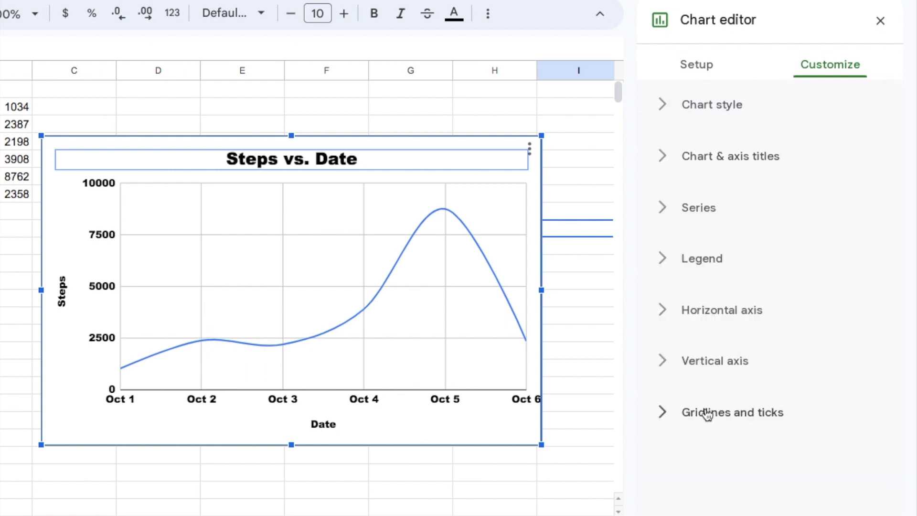
Make the steps series a solid orange line with 4px thickness.
click(663, 207)
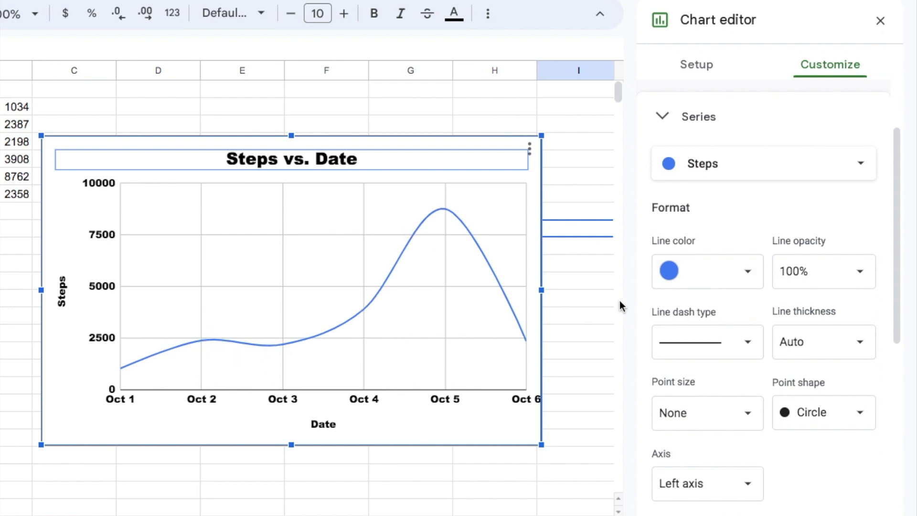
click(696, 272)
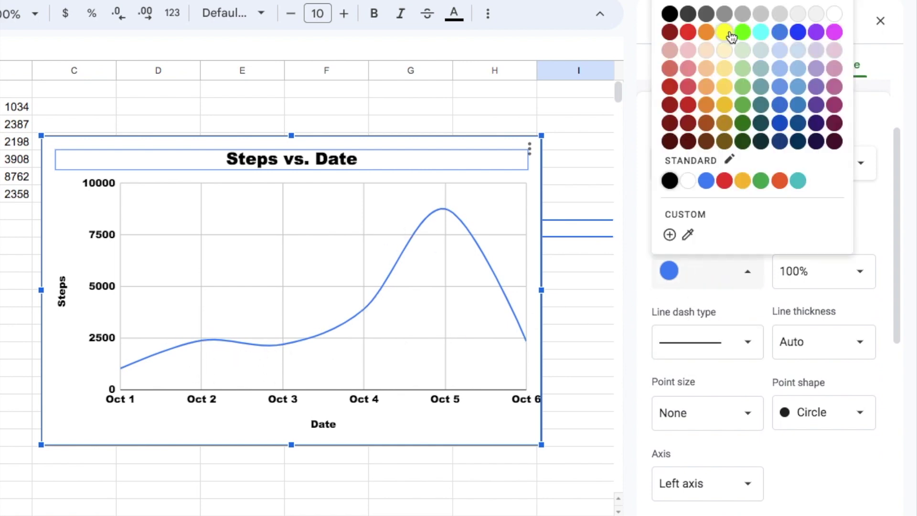
click(705, 32)
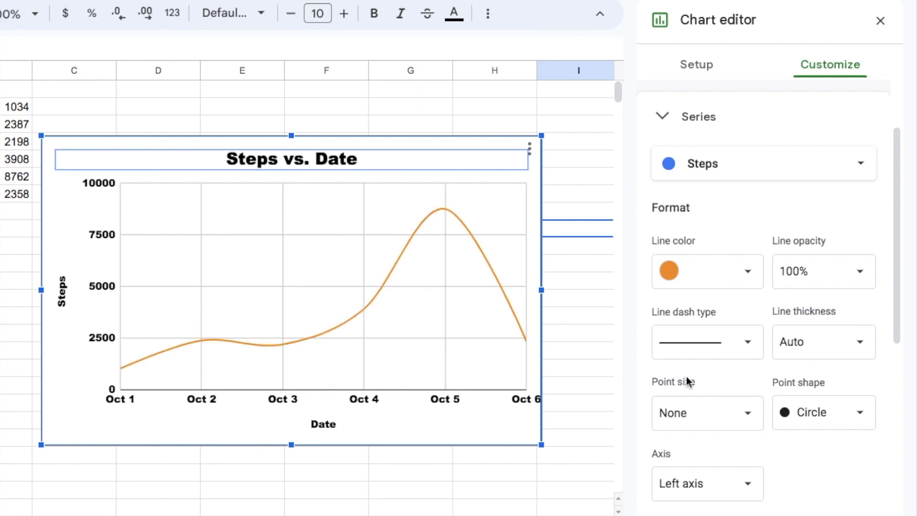
click(702, 342)
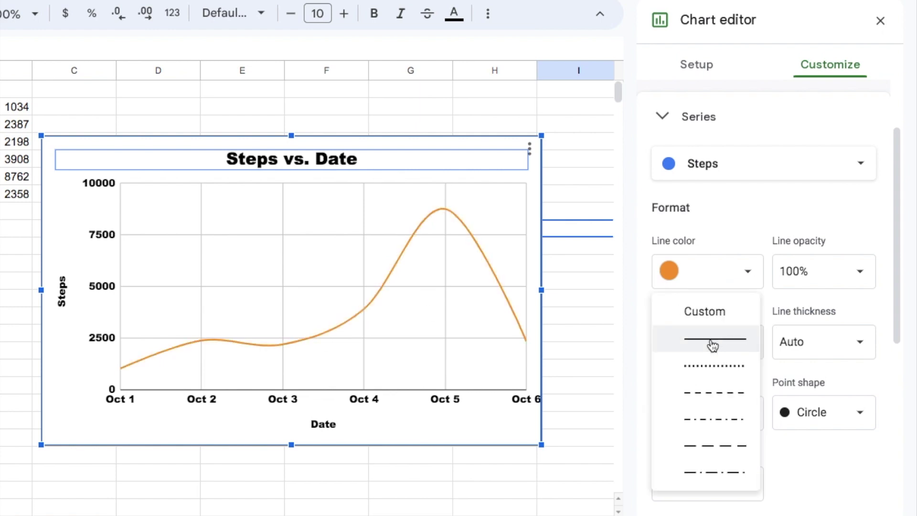
click(716, 366)
click(698, 345)
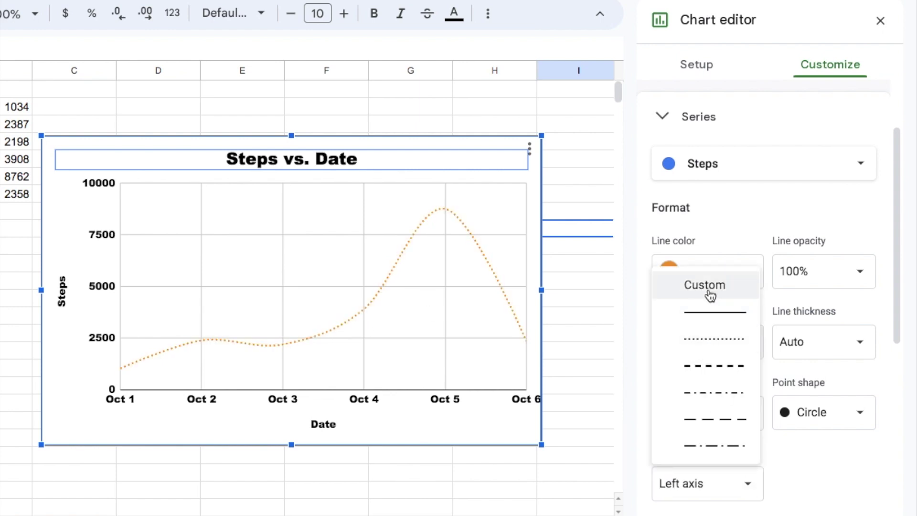
click(700, 311)
click(781, 340)
text(4px)
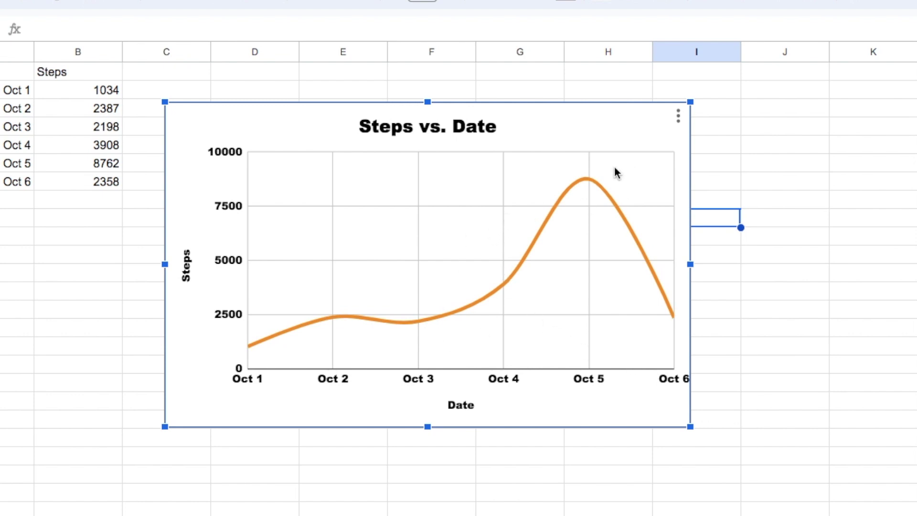
Publish the Steps vs. Date chart to the web and select its public link for copying.
click(680, 122)
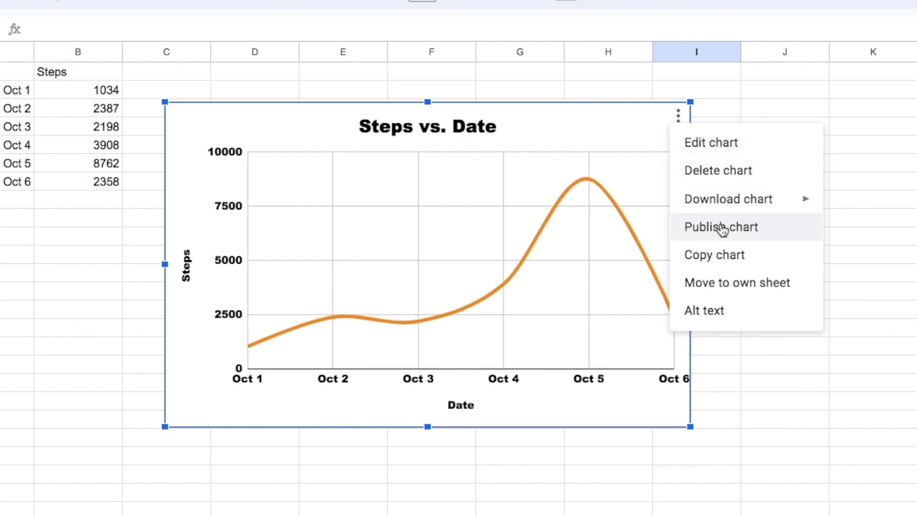
click(721, 227)
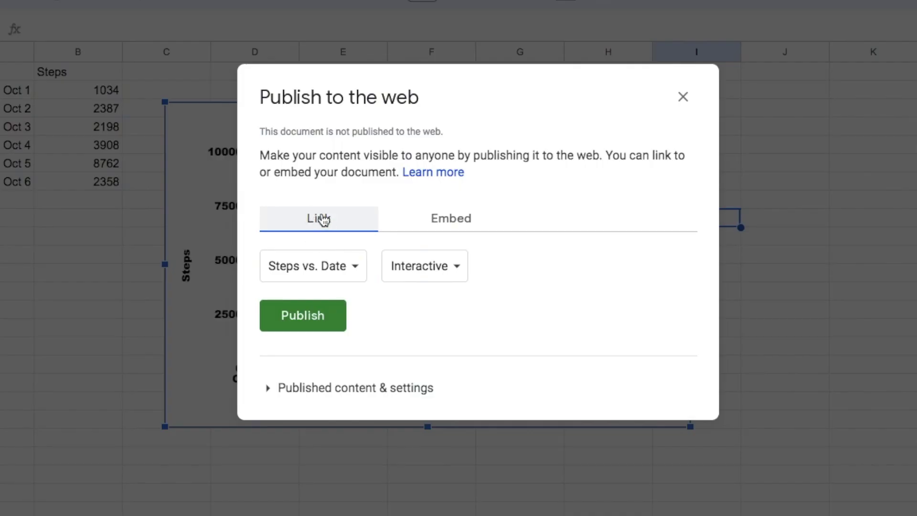
click(306, 325)
click(621, 79)
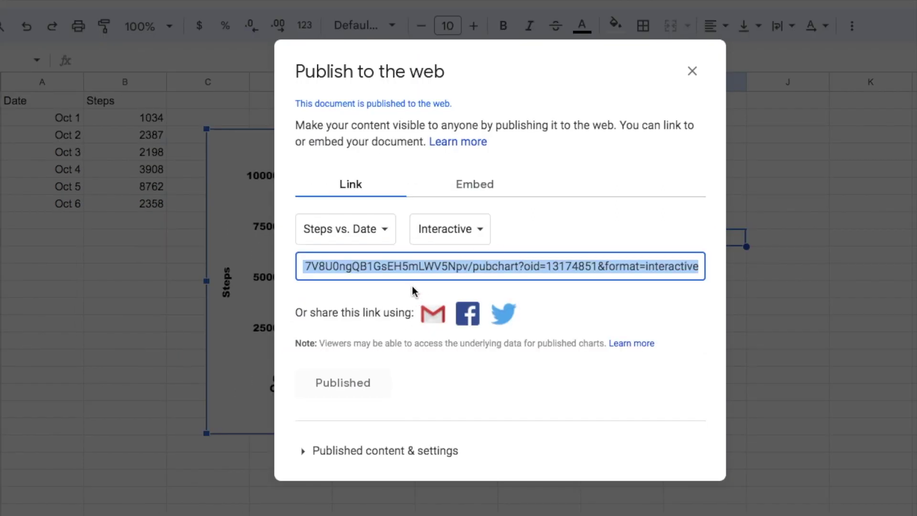
click(369, 266)
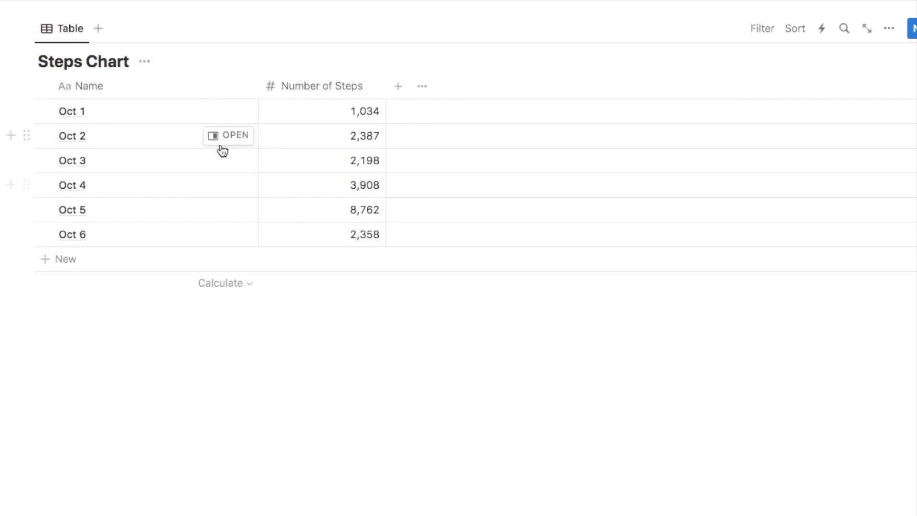
Create an /embed block below the steps table and embed the pasted chart link.
scroll(174, 296, down, 5)
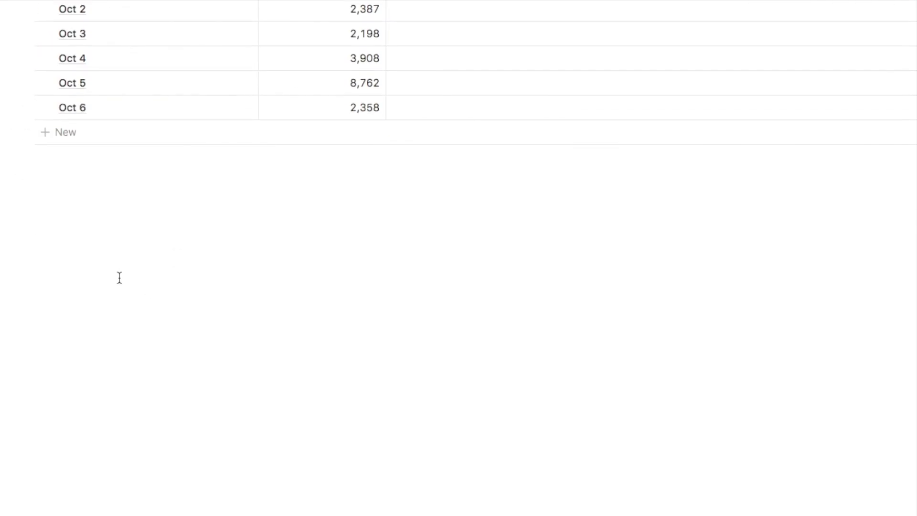
click(94, 264)
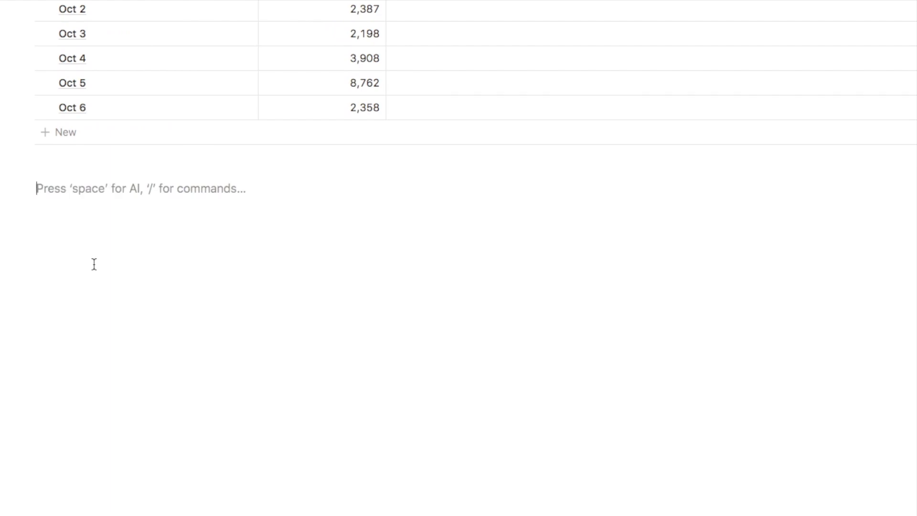
text(/embed)
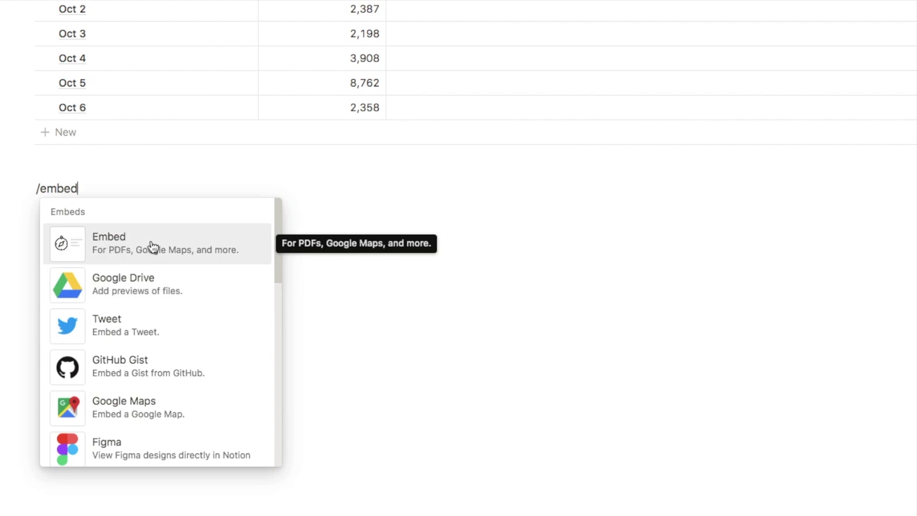
click(148, 247)
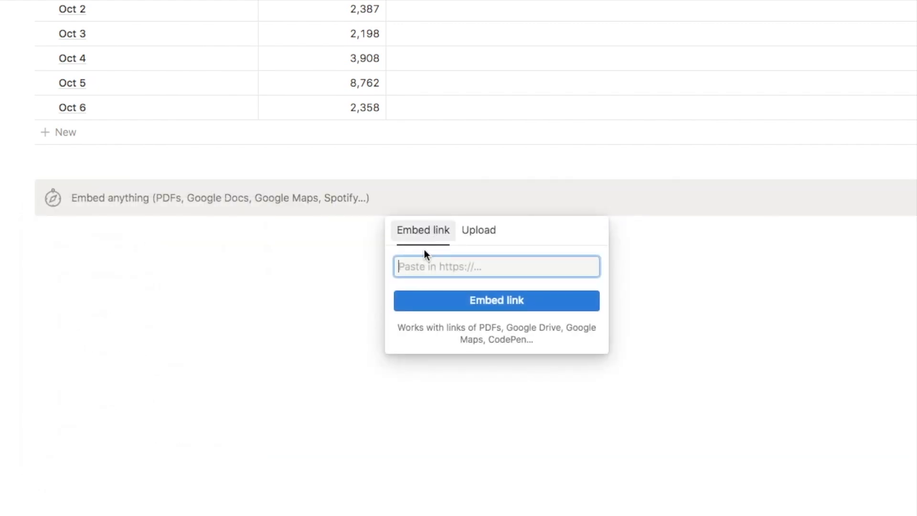
key(super+v)
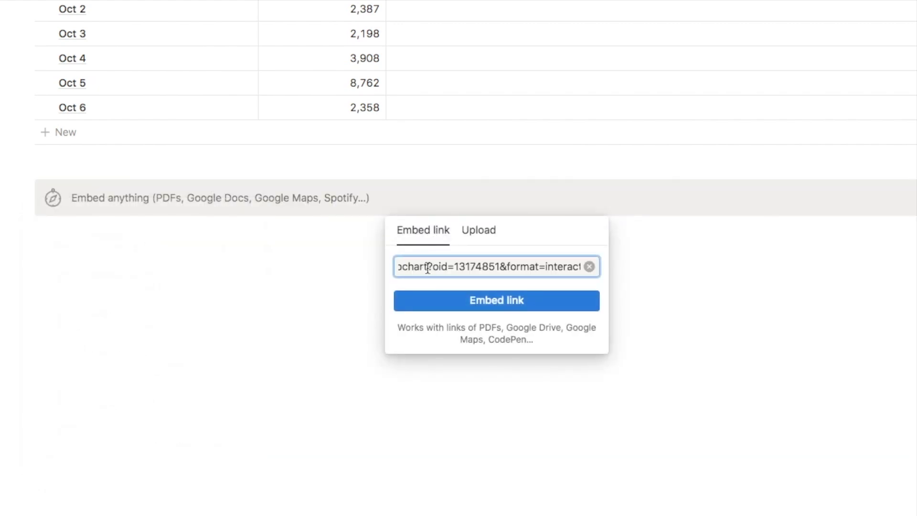
click(440, 306)
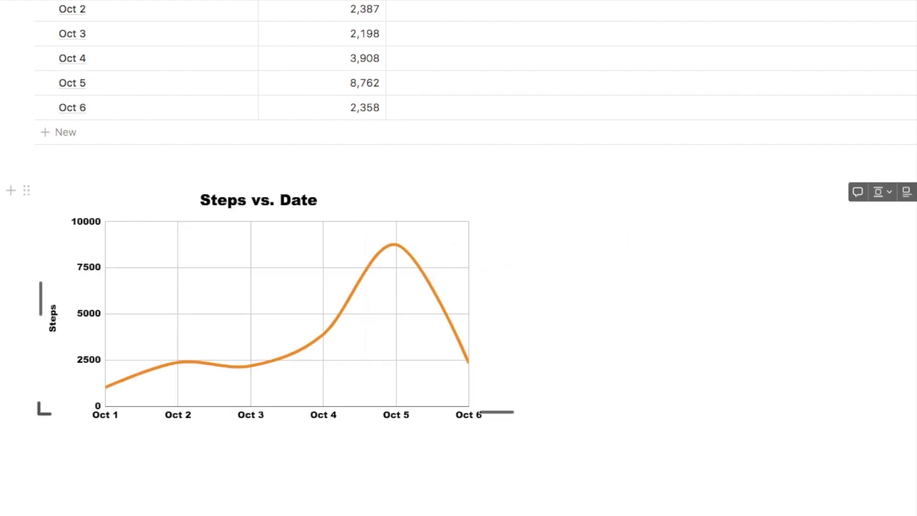
Drag the embed's side and corner handles inward so the chart is narrower and centred.
drag(907, 303, 716, 296)
drag(685, 426, 658, 455)
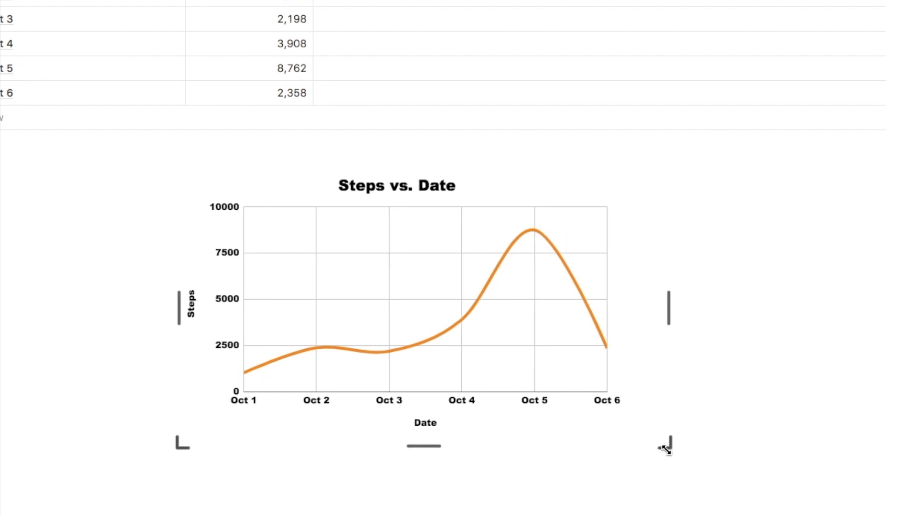
mouse_move(528, 392)
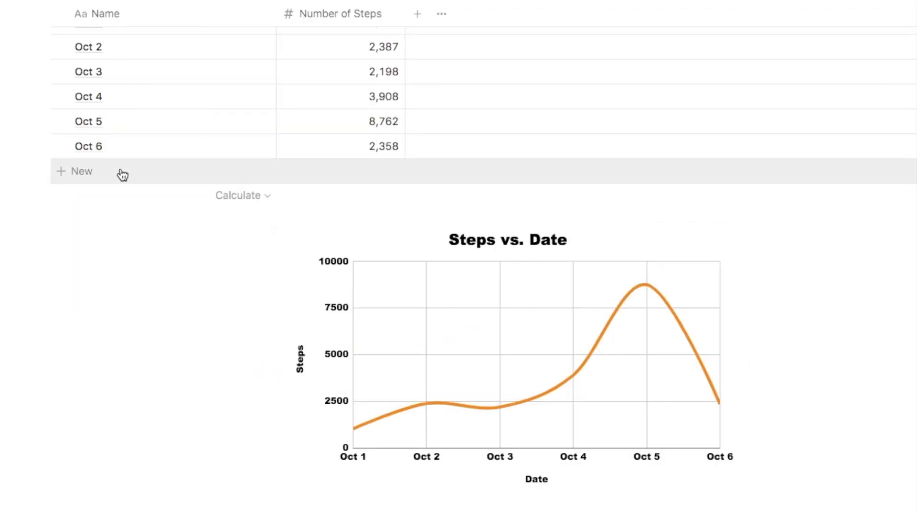
scroll(123, 175, up, 1)
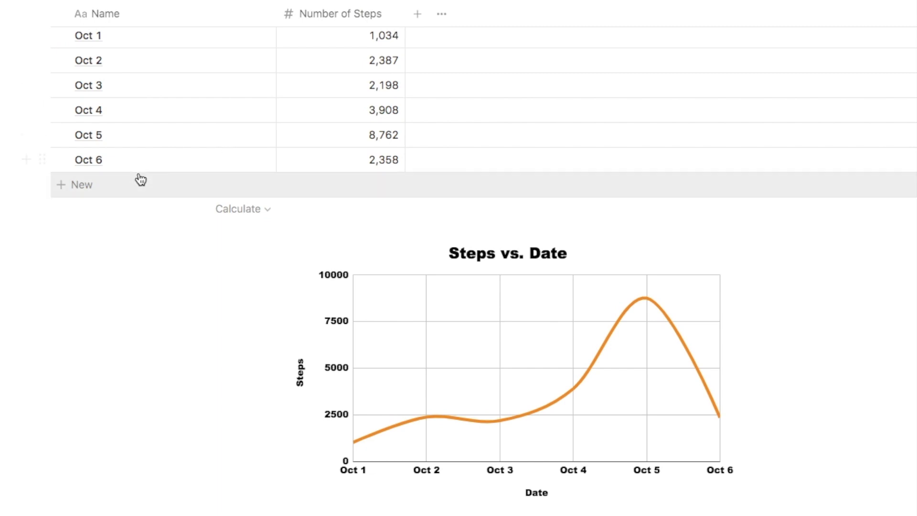
mouse_move(543, 510)
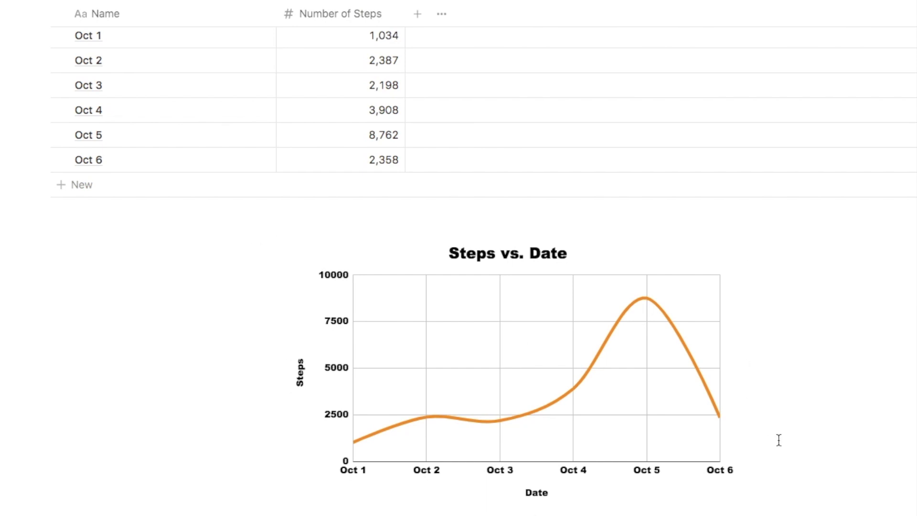
mouse_move(582, 381)
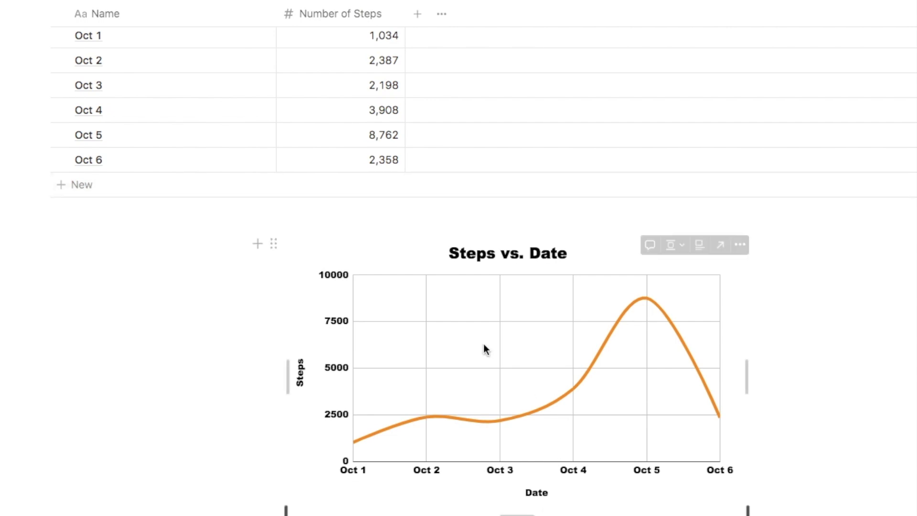
Add an 'Oct 7' row with 10976 steps and check the updated embedded chart.
click(107, 185)
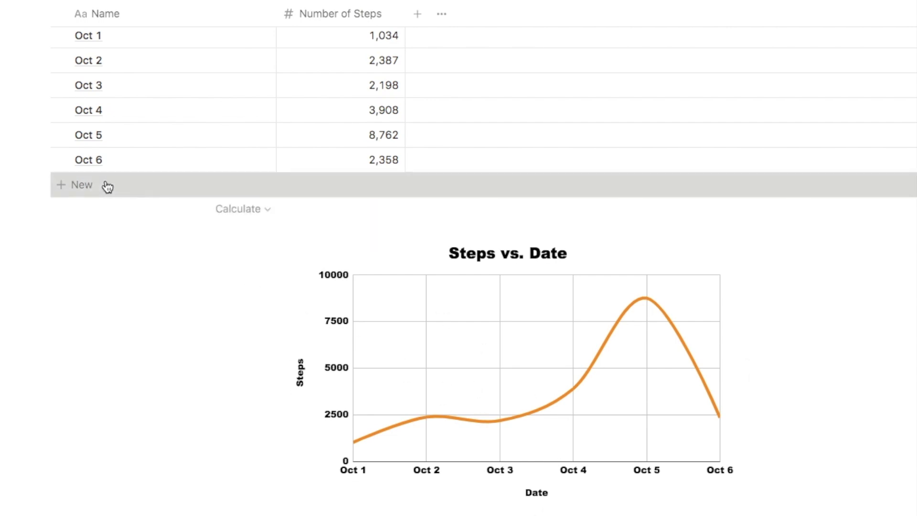
text(Oct 7)
click(382, 185)
text(10976)
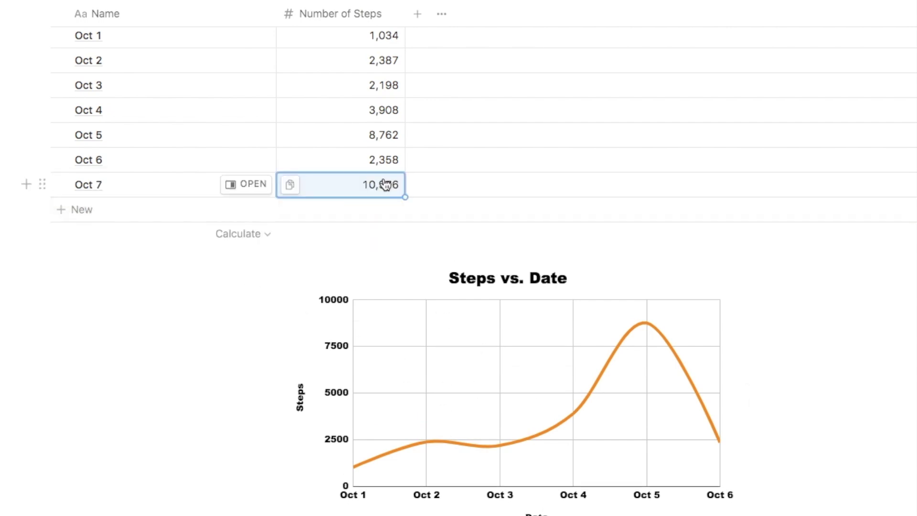
key(Return)
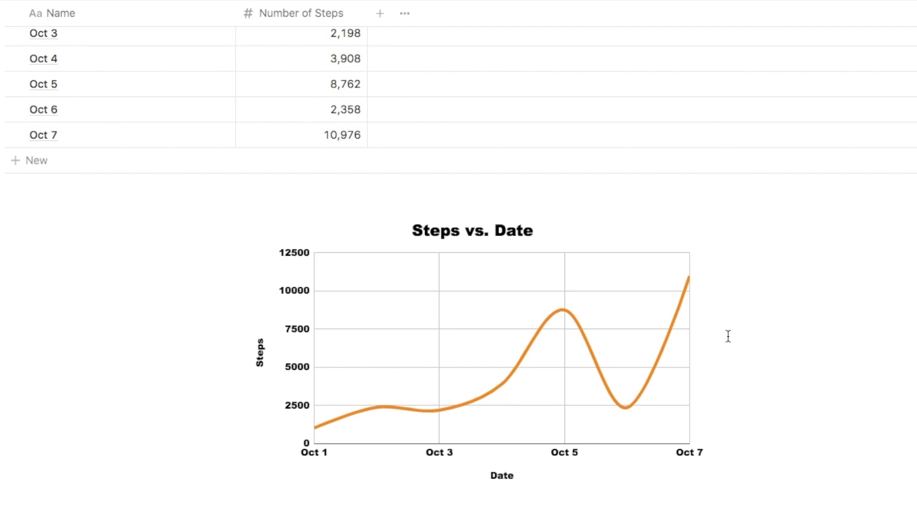
scroll(87, 248, up, 1)
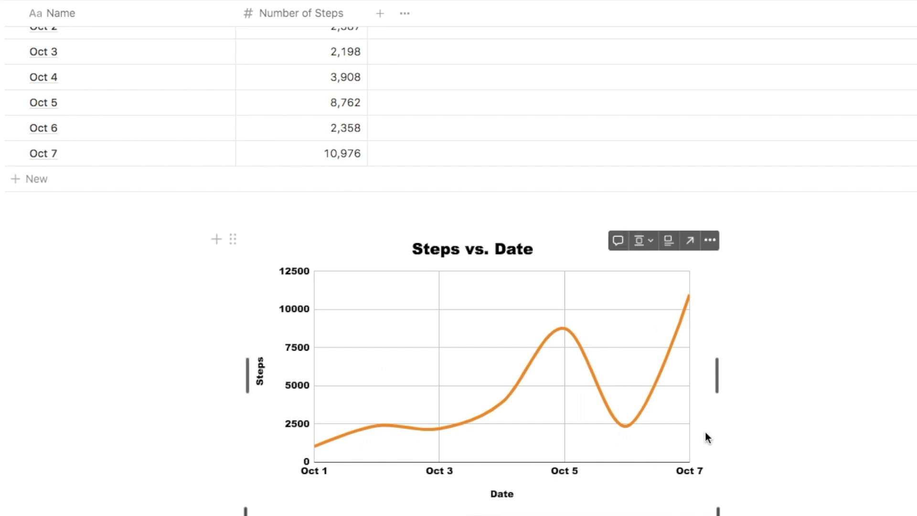
scroll(214, 365, up, 3)
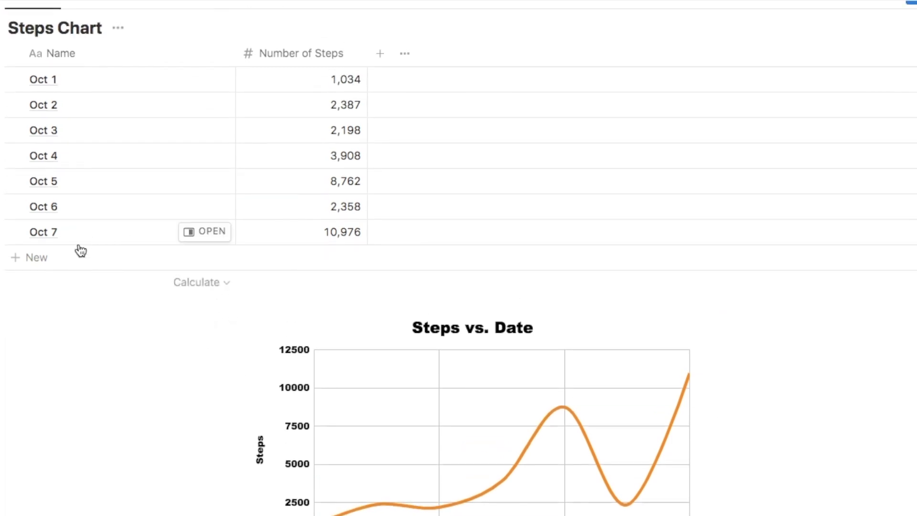
scroll(344, 287, down, 1)
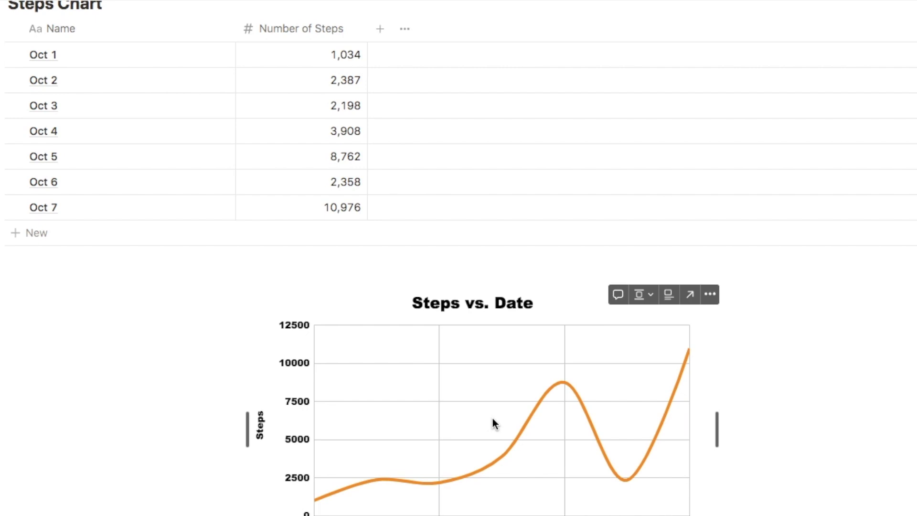
scroll(492, 418, down, 1)
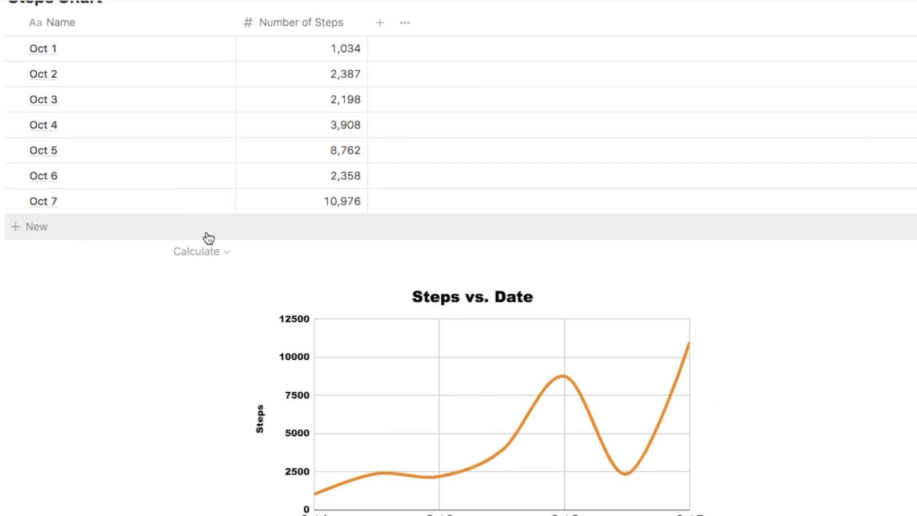
scroll(433, 370, down, 2)
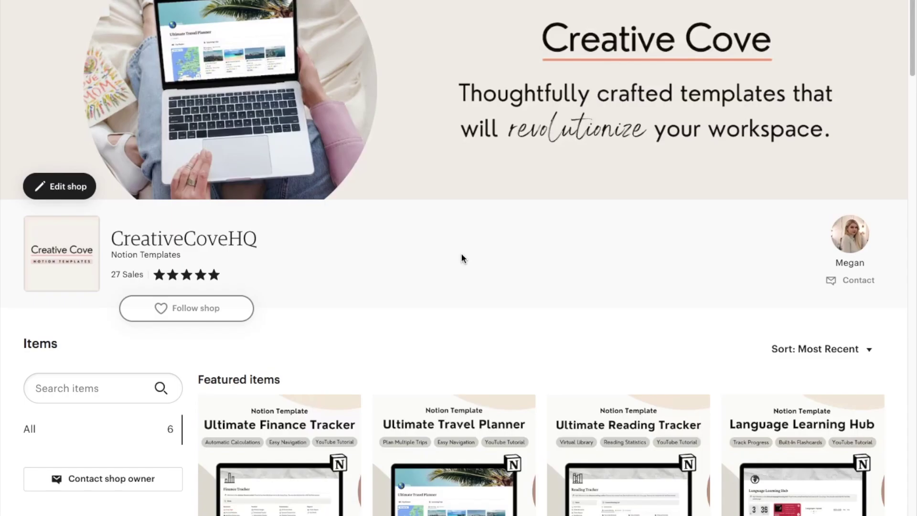
scroll(461, 254, down, 5)
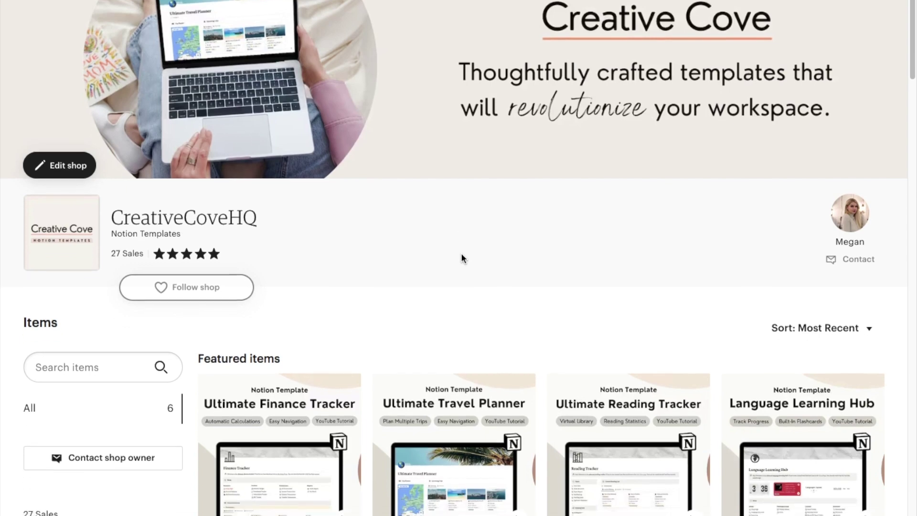
scroll(461, 258, down, 3)
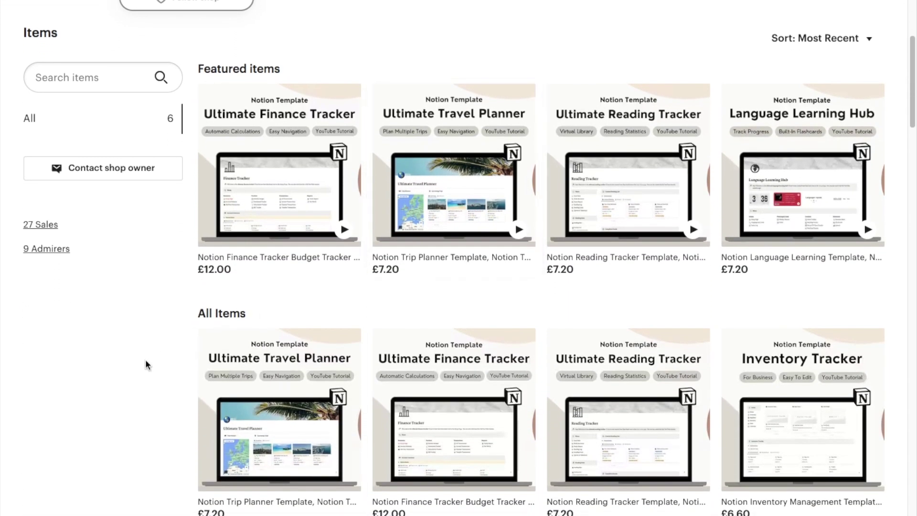
scroll(145, 359, down, 2)
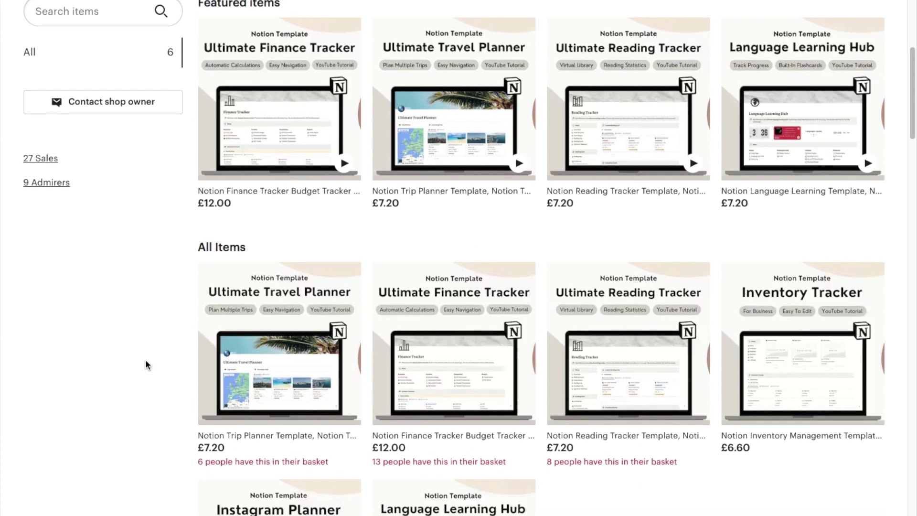
scroll(146, 361, down, 3)
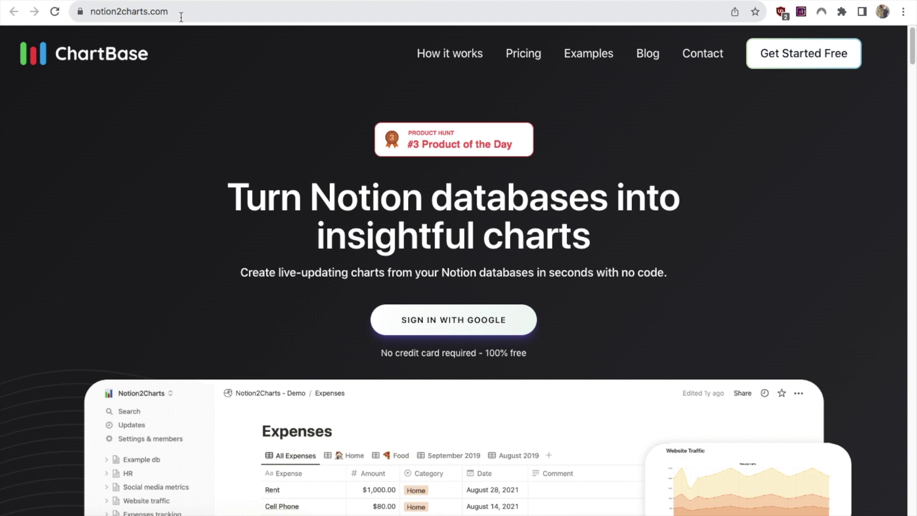
click(520, 53)
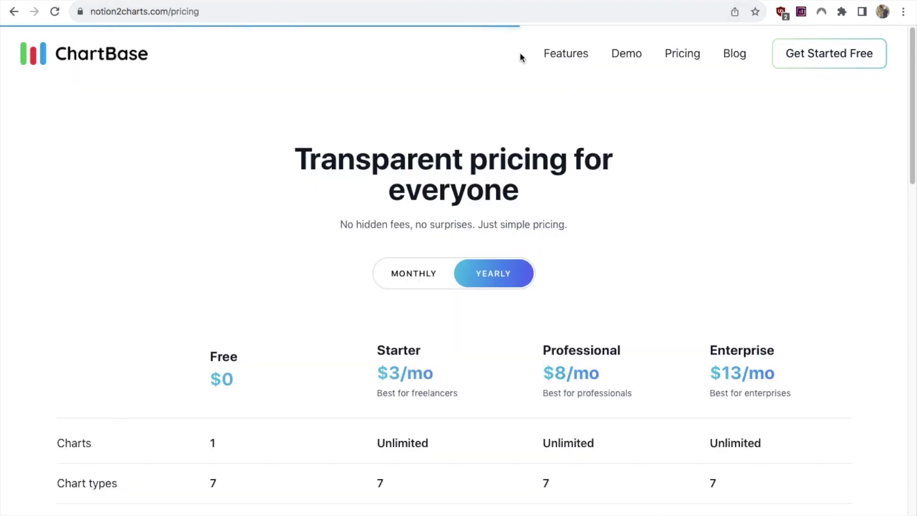
scroll(276, 188, down, 3)
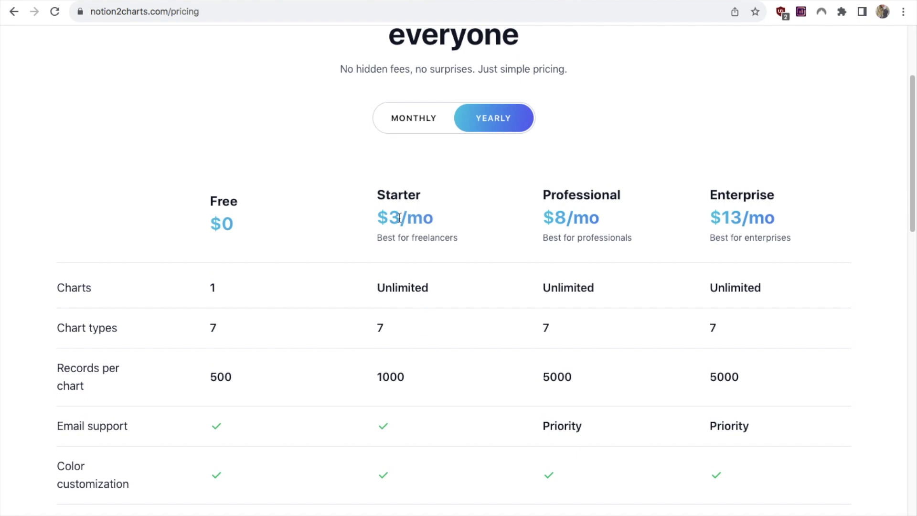
scroll(399, 218, up, 1)
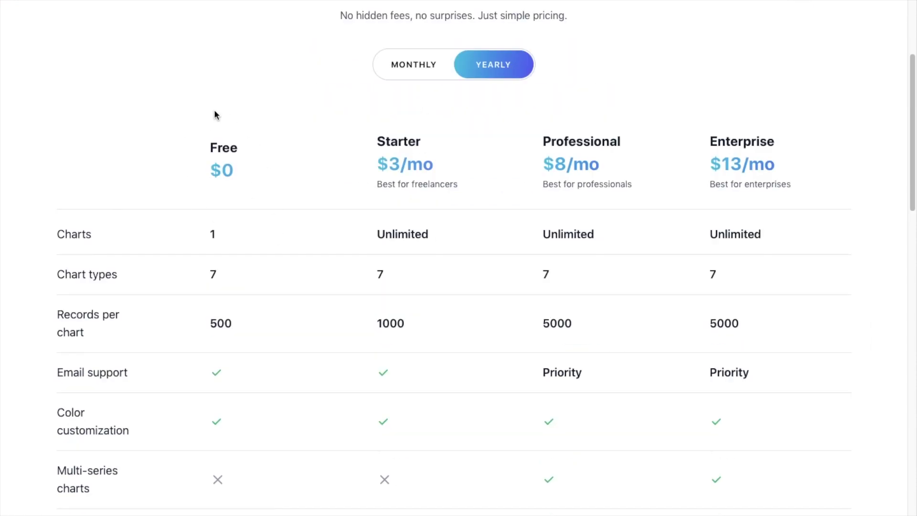
scroll(185, 258, up, 5)
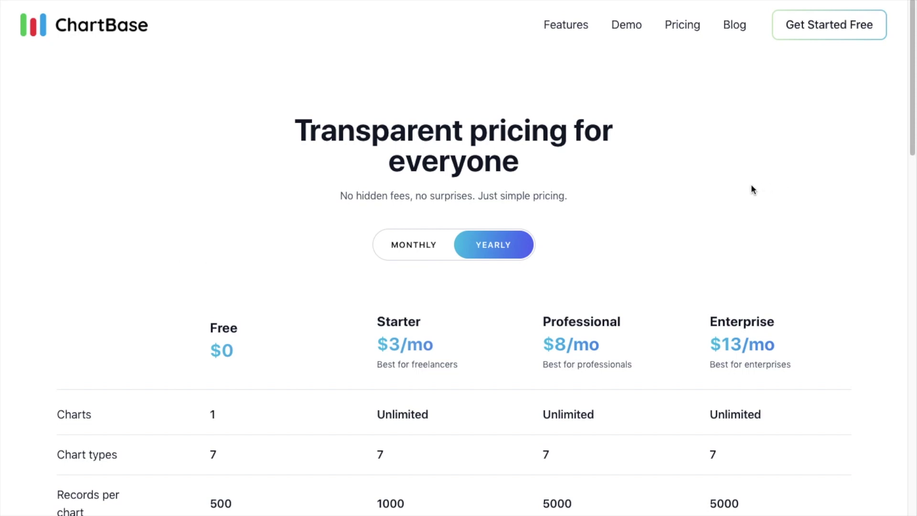
Sign up for ChartBase with the first Google account and start the Notion workspace connection.
click(816, 32)
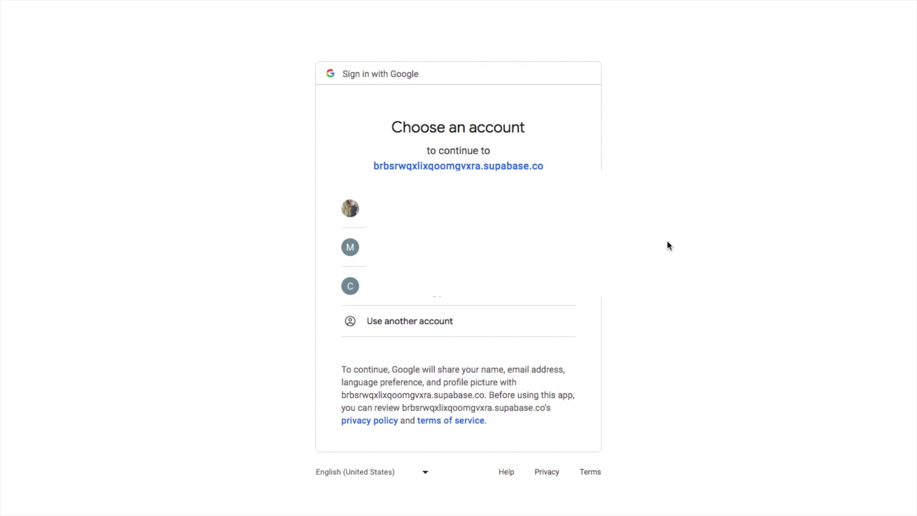
click(362, 208)
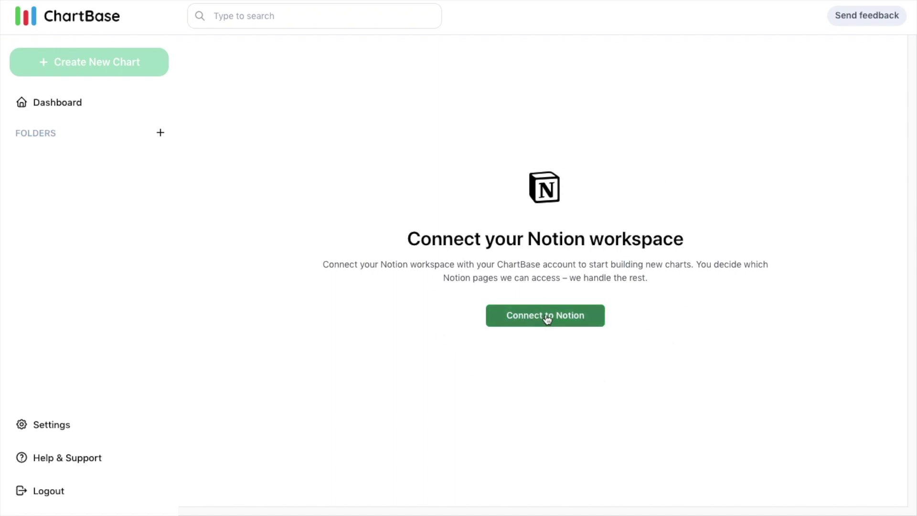
click(530, 326)
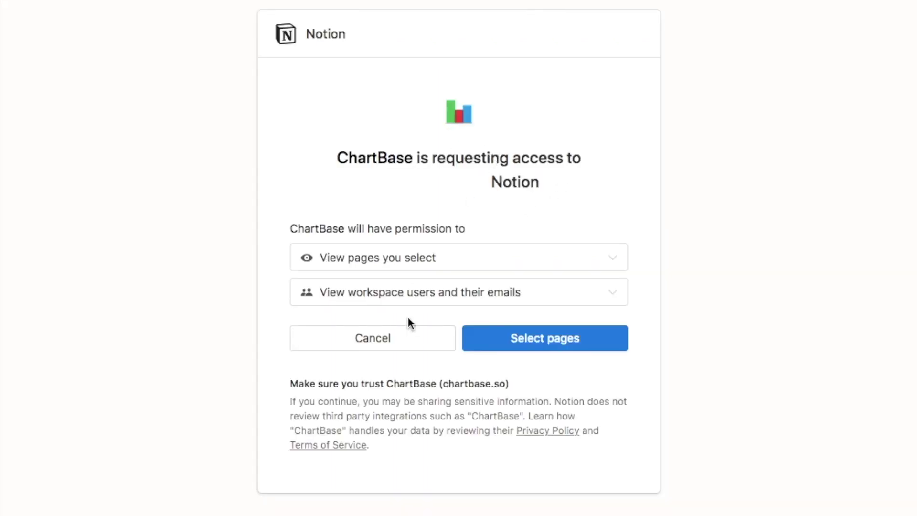
Search 'steps chart' and allow ChartBase access to only the Steps Chart page.
click(533, 337)
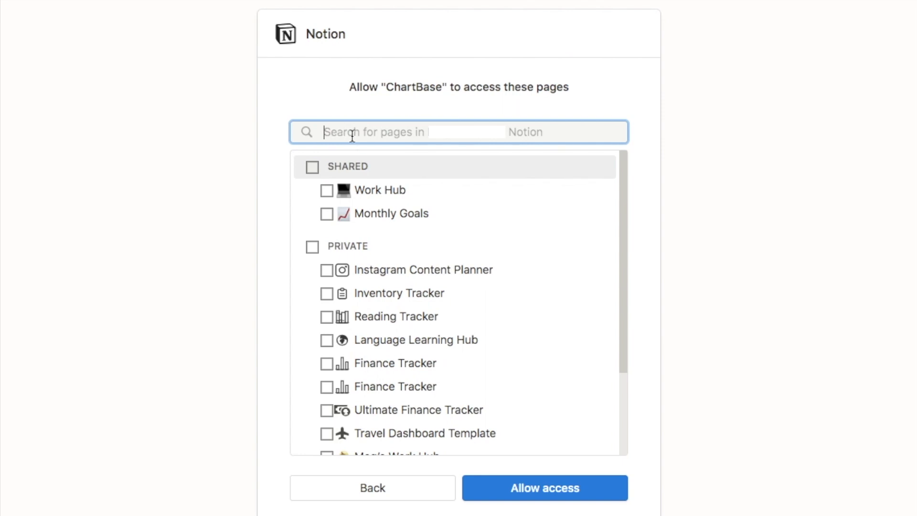
text(steps)
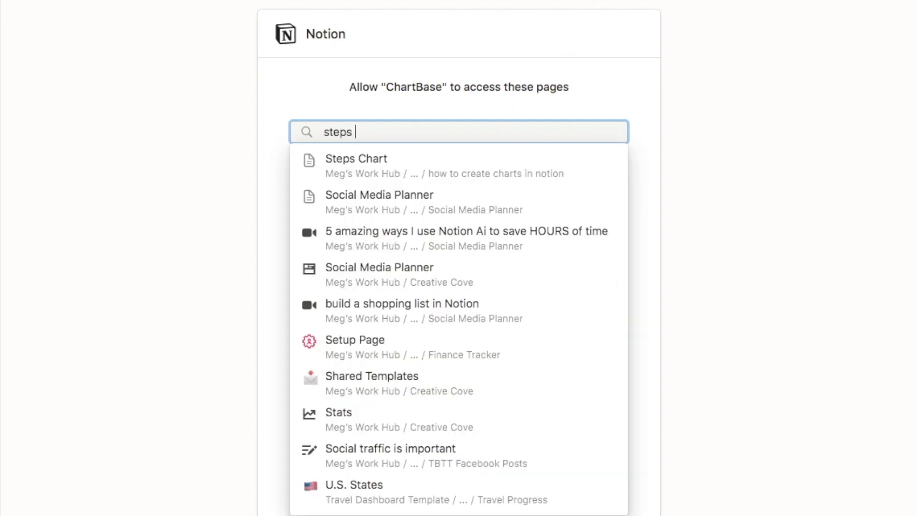
text( chart)
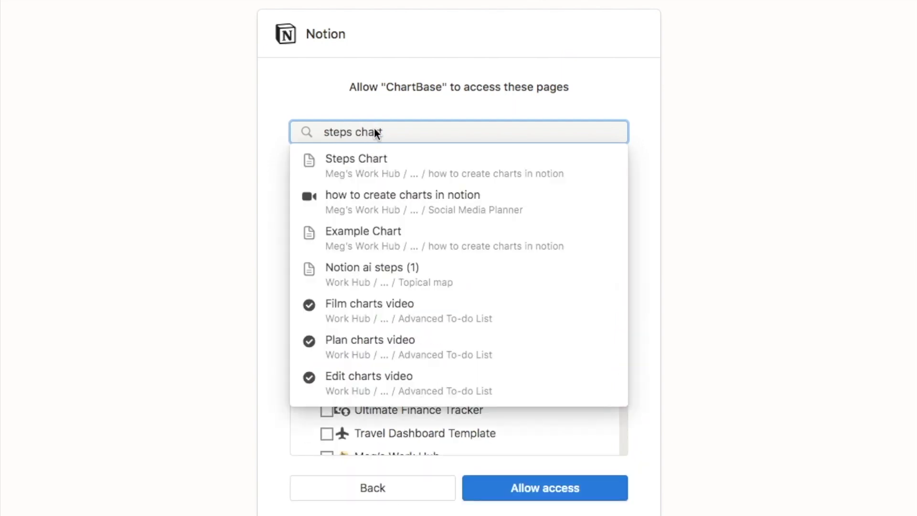
click(352, 164)
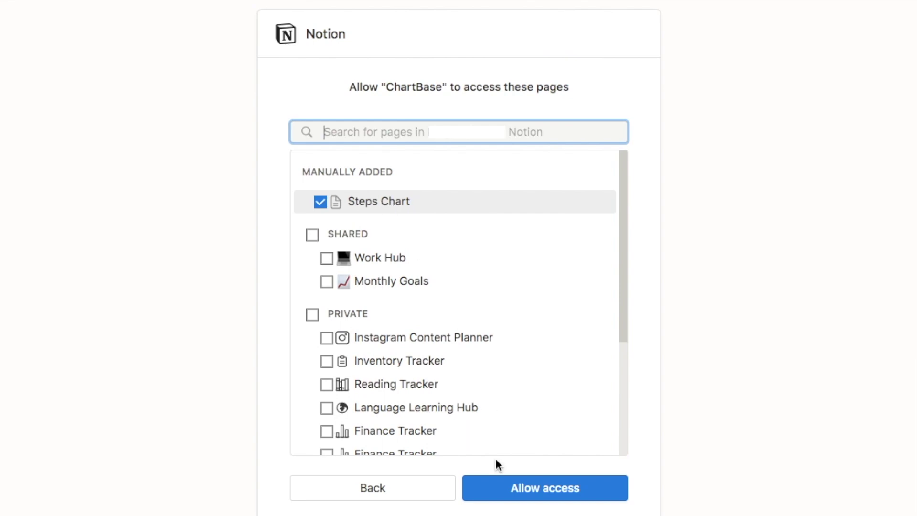
click(535, 490)
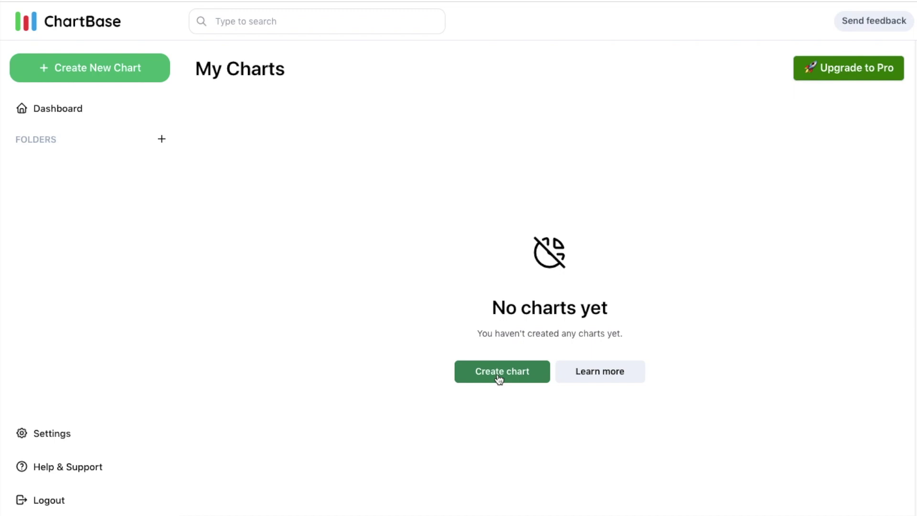
Start a new Bar Chart using the Steps Chart database as its data source.
click(499, 377)
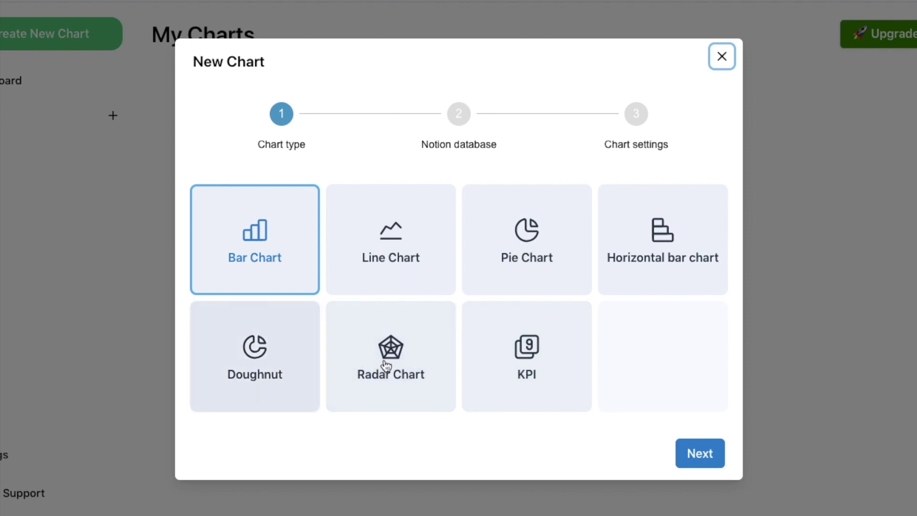
click(697, 451)
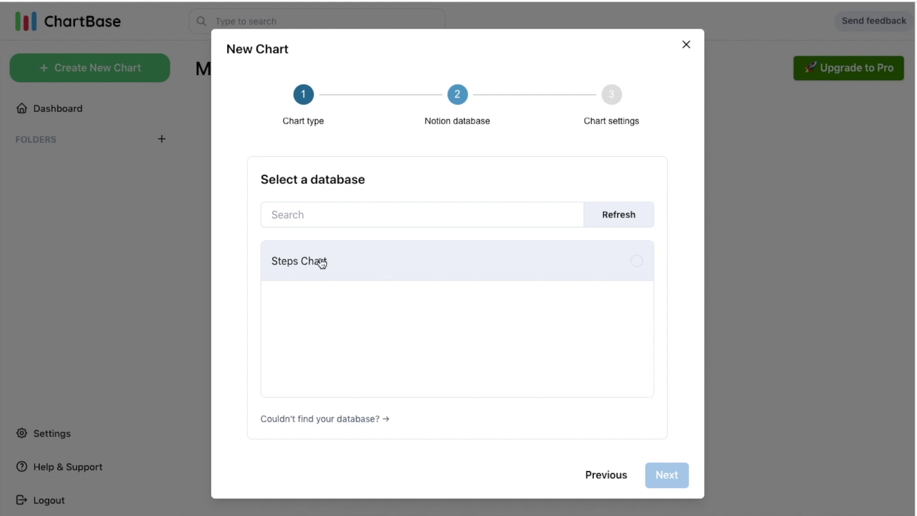
click(294, 258)
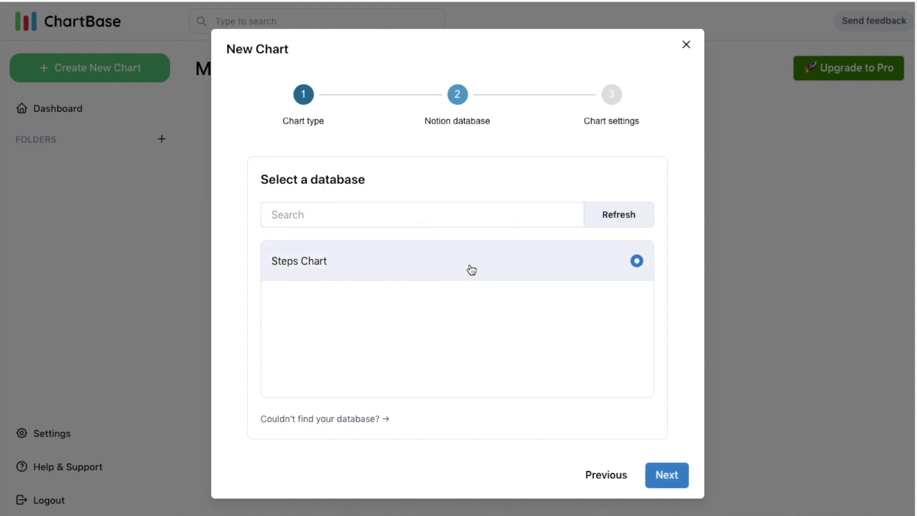
click(656, 475)
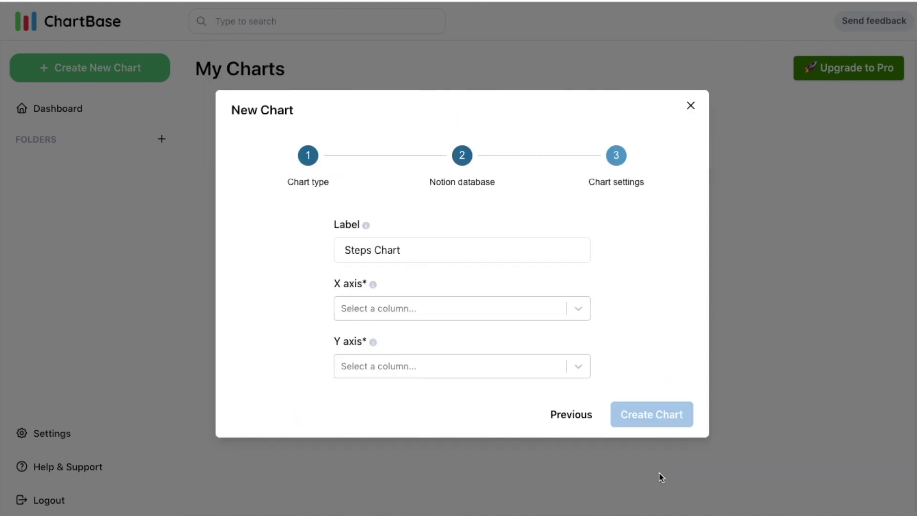
Label the chart 'Steps', plot Name on X and Number of Steps on Y, and create it.
click(403, 256)
key(BackSpace)
key(BackSpace)
key(BackSpace)
key(BackSpace)
key(BackSpace)
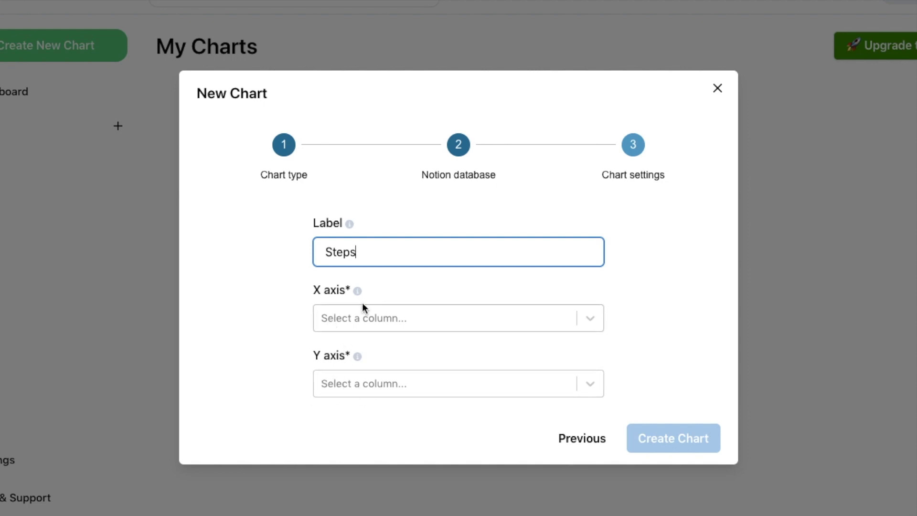
click(331, 319)
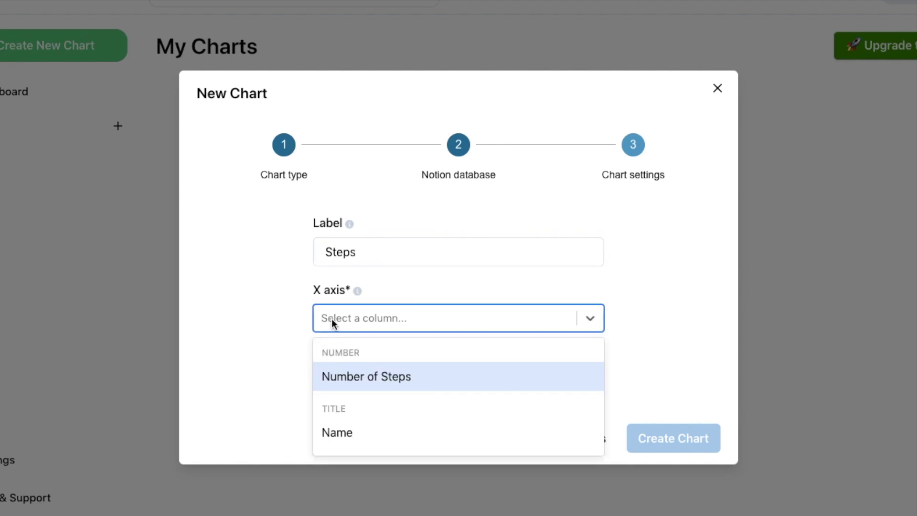
click(349, 434)
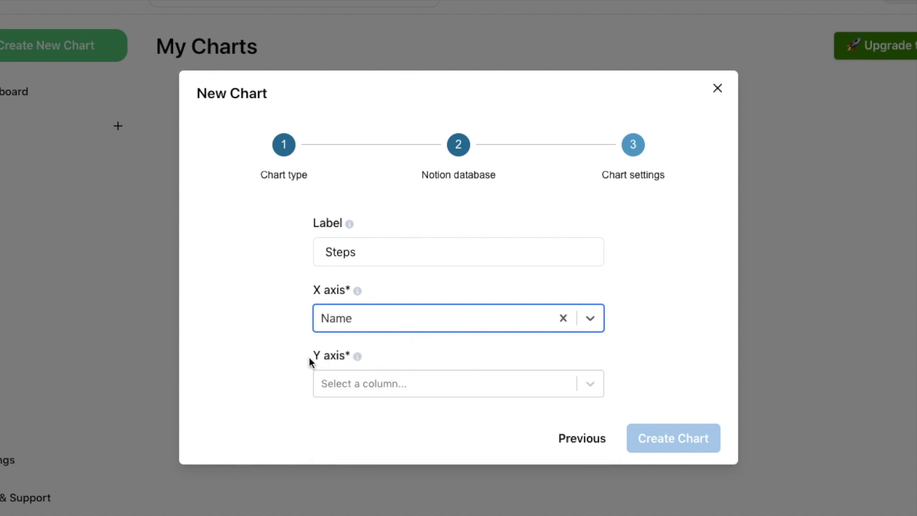
click(323, 391)
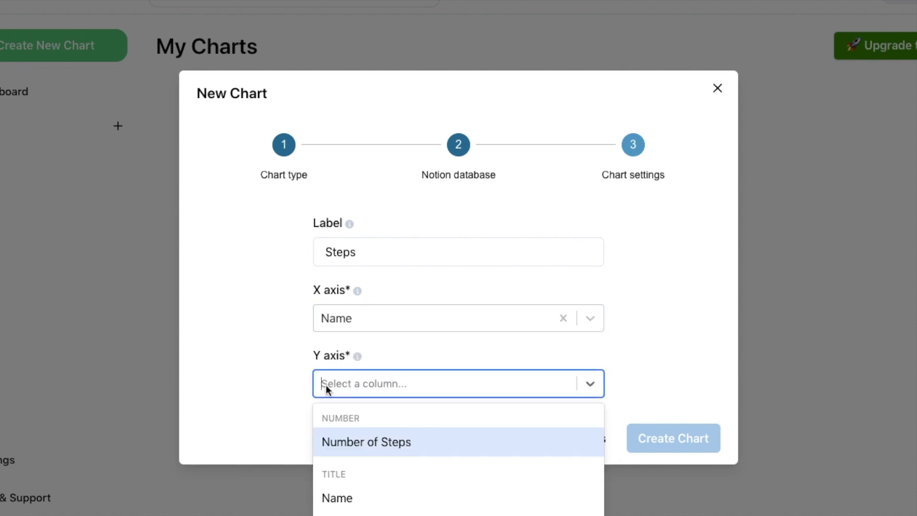
click(345, 444)
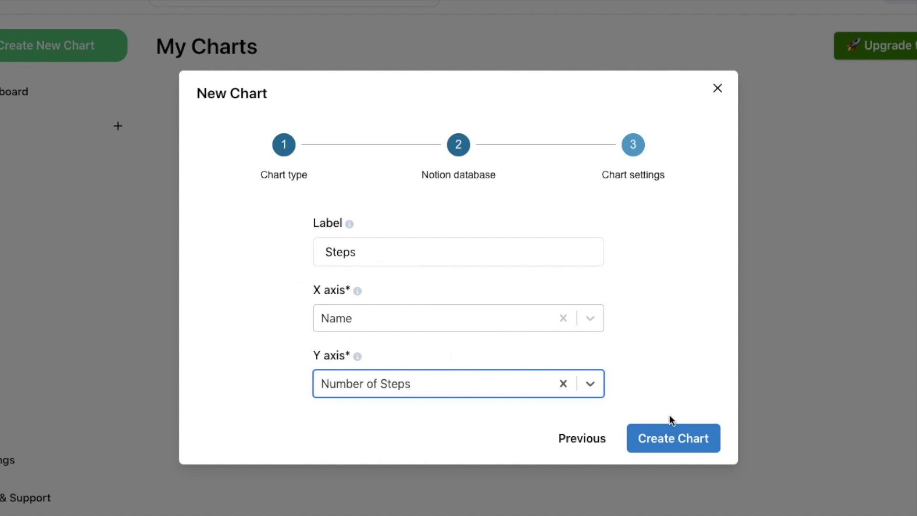
click(666, 450)
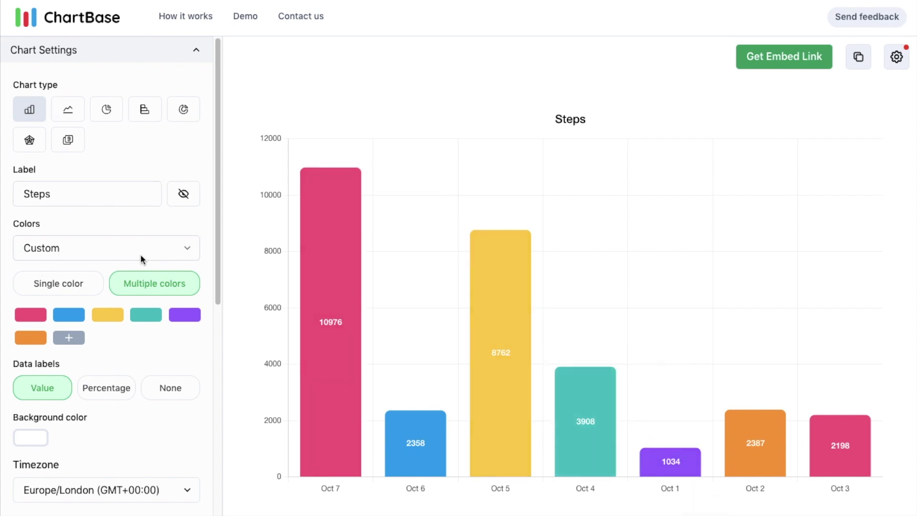
Set the chart's Sort by to Name (Ascending) so bars run Oct 1 to Oct 7.
scroll(141, 259, down, 8)
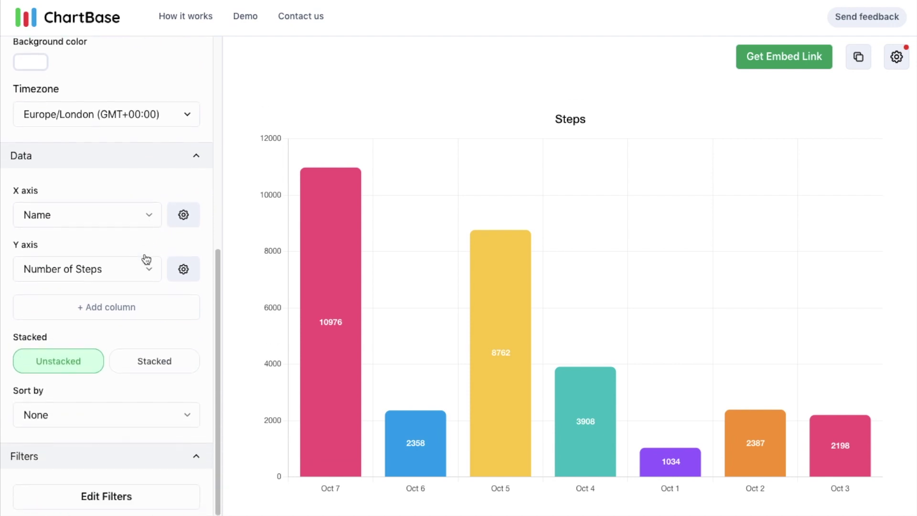
click(40, 418)
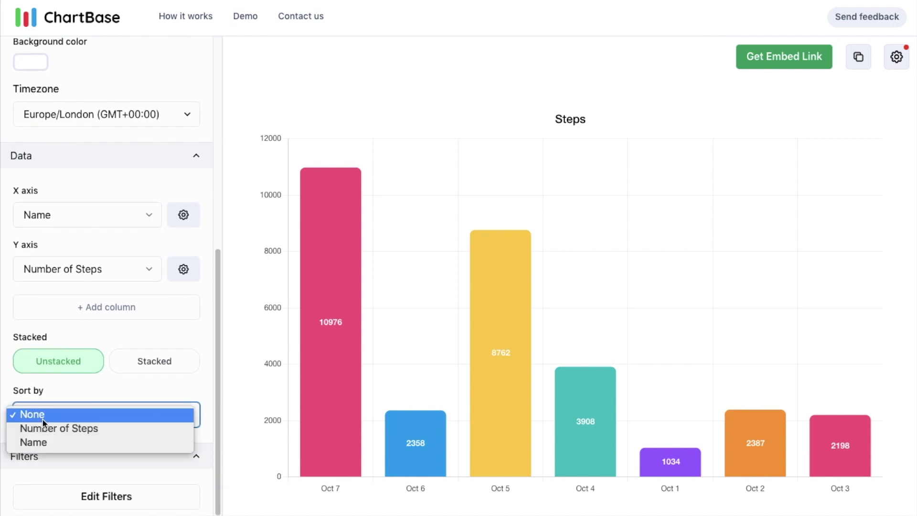
click(34, 443)
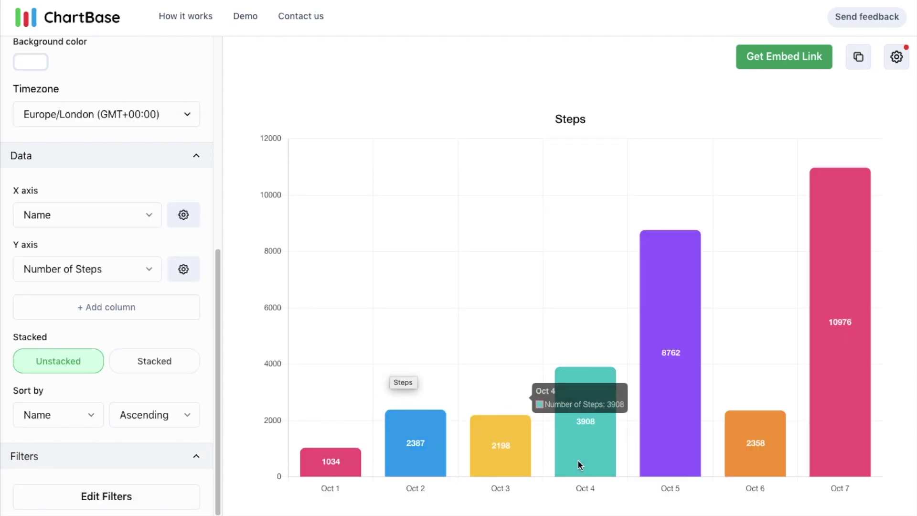
scroll(110, 351, up, 1)
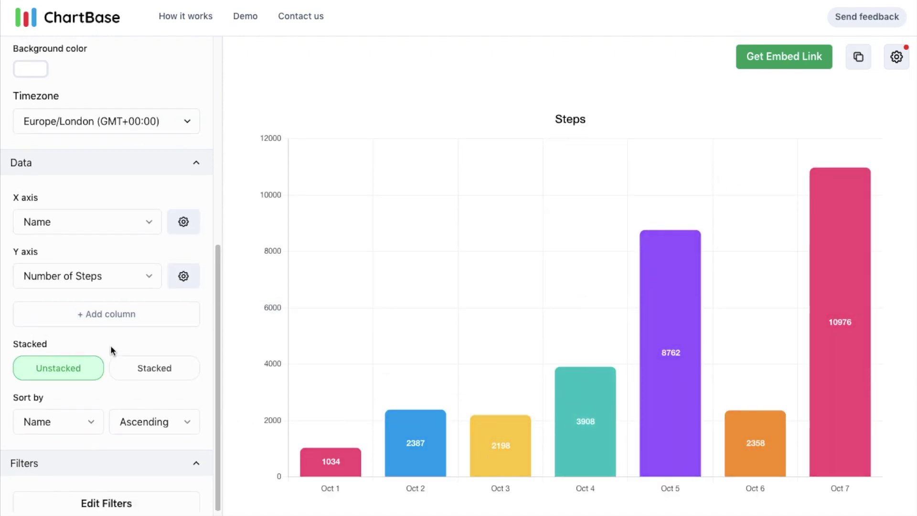
scroll(110, 349, up, 5)
scroll(111, 351, up, 3)
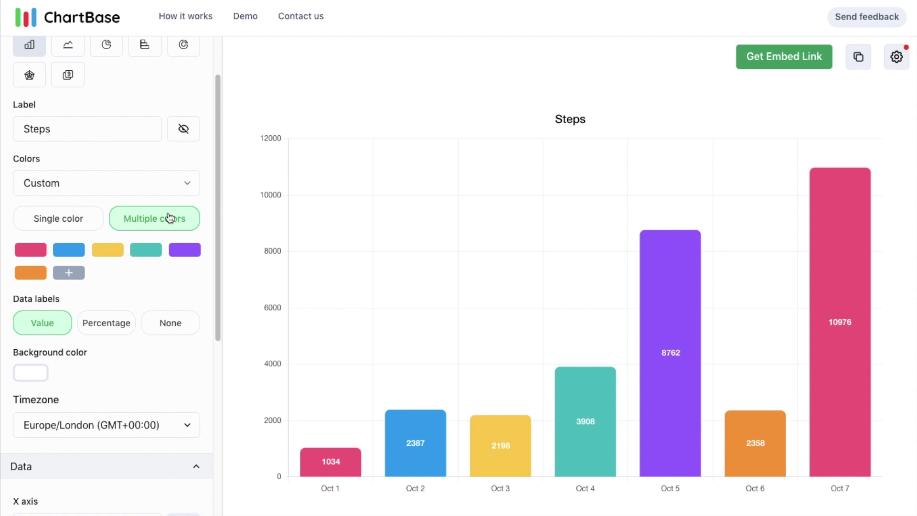
Make all bars one colour and change it from pink to cyan.
click(69, 218)
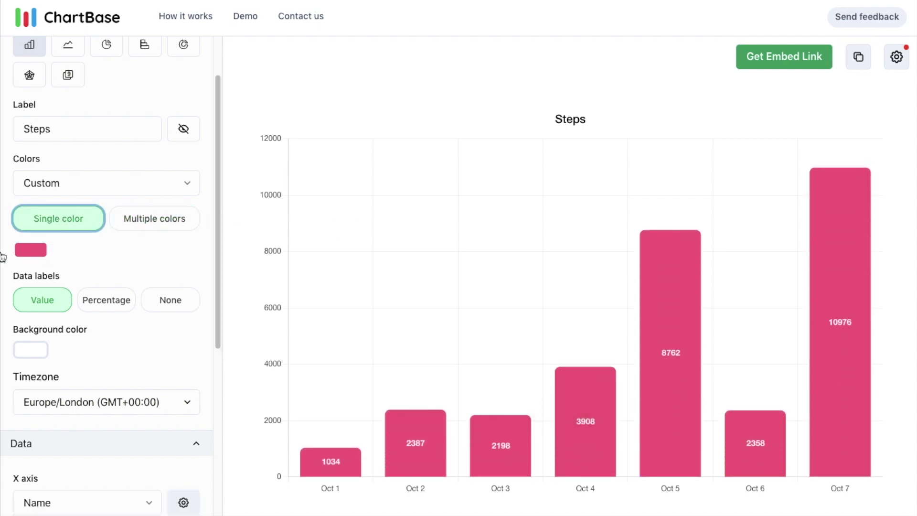
click(46, 252)
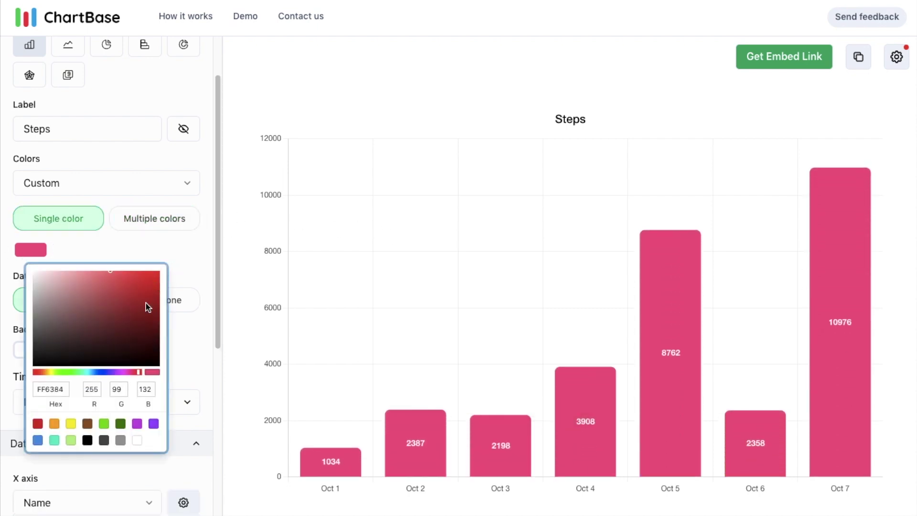
drag(94, 371, 90, 372)
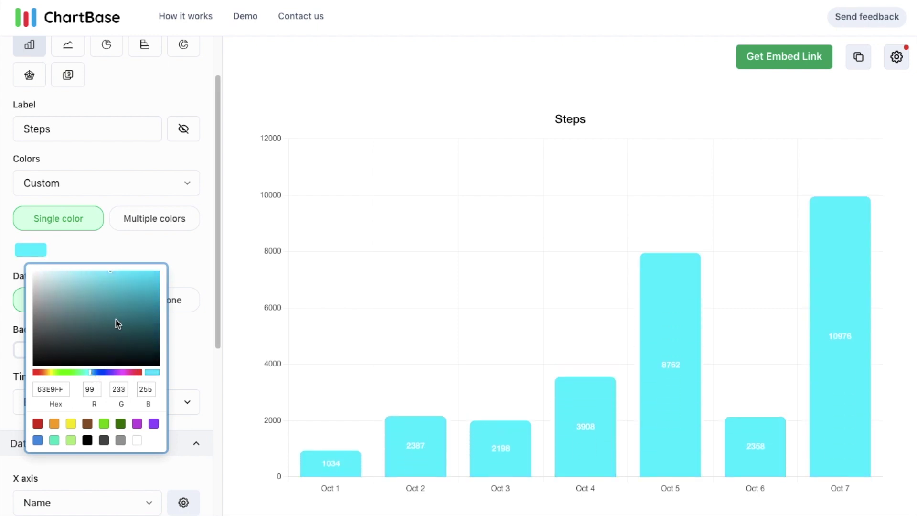
click(280, 255)
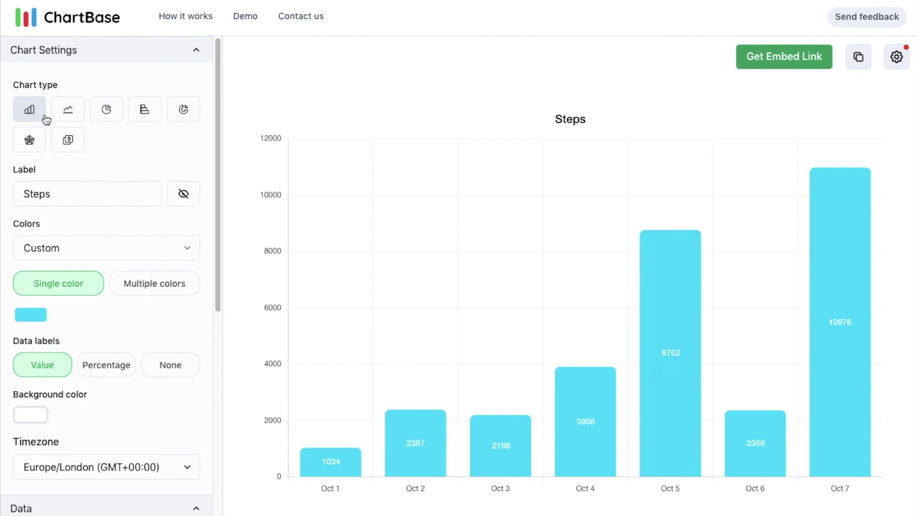
Preview the data as line, pie and horizontal bar charts, then return to vertical bars.
click(69, 119)
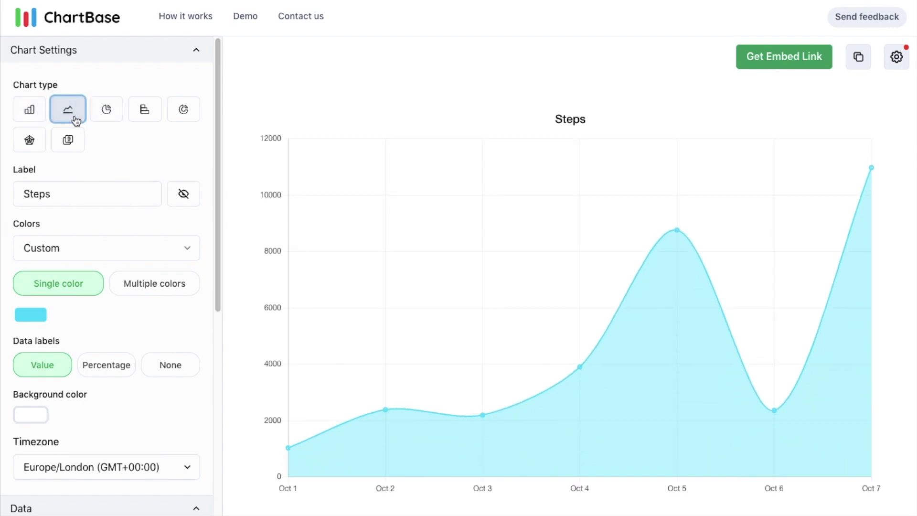
click(106, 109)
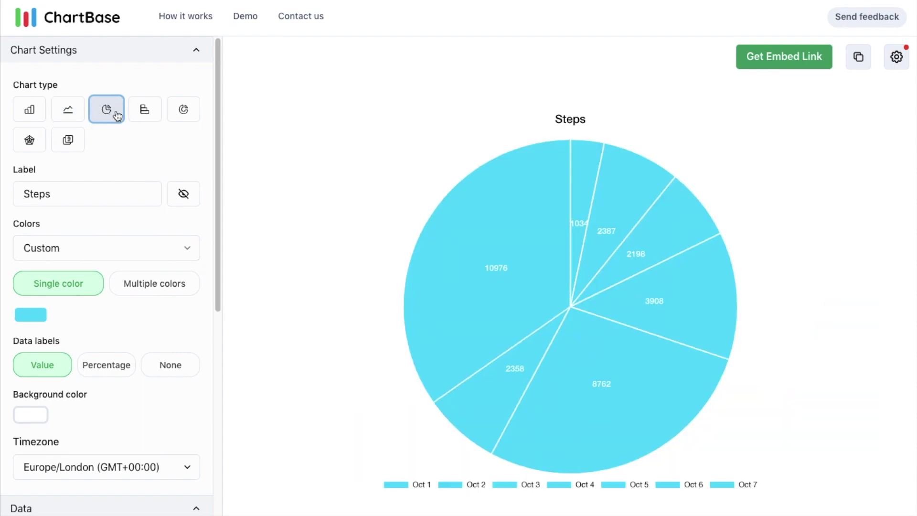
click(142, 107)
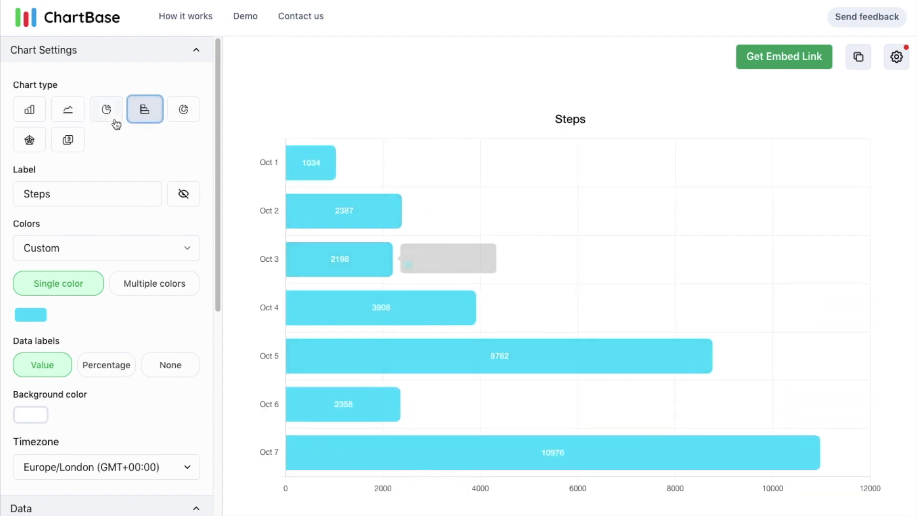
click(30, 113)
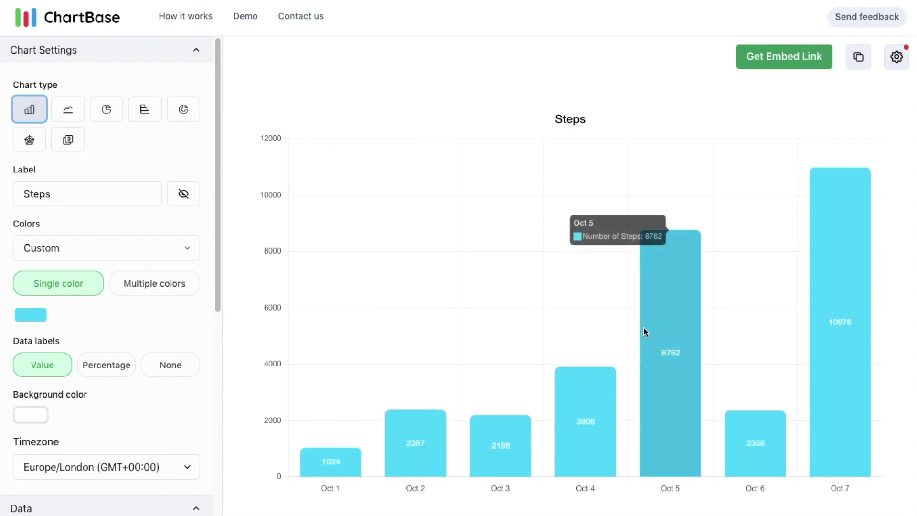
Copy the Steps chart's live public embed link.
click(785, 61)
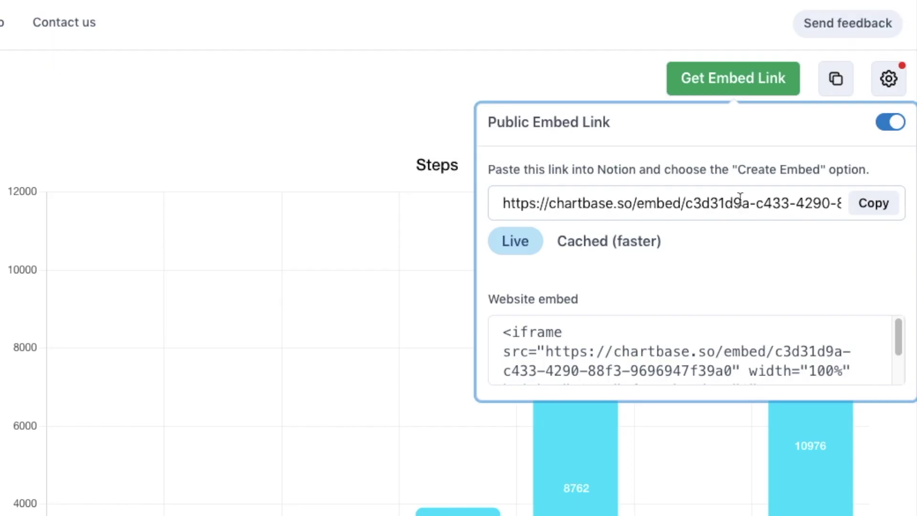
click(868, 205)
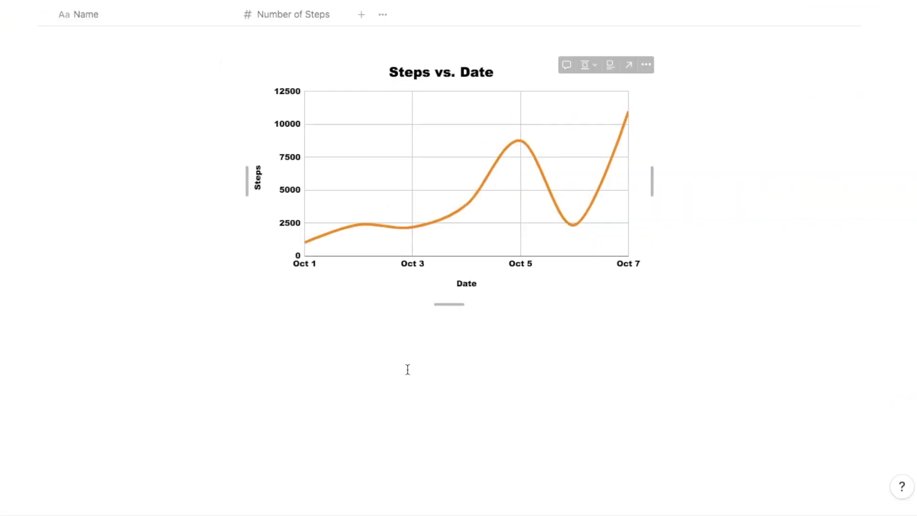
Add an /embed block below the line chart and load the pasted ChartBase link.
scroll(407, 369, up, 3)
scroll(426, 262, down, 3)
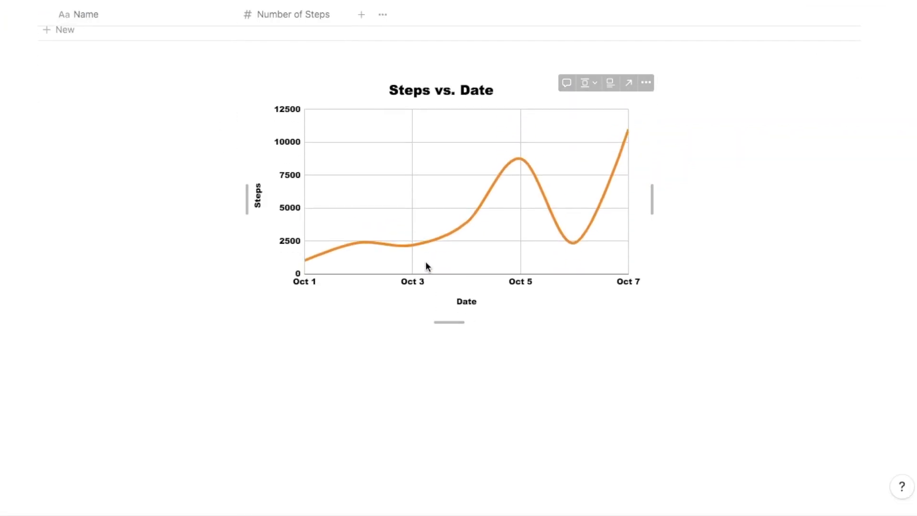
scroll(425, 263, down, 5)
click(341, 280)
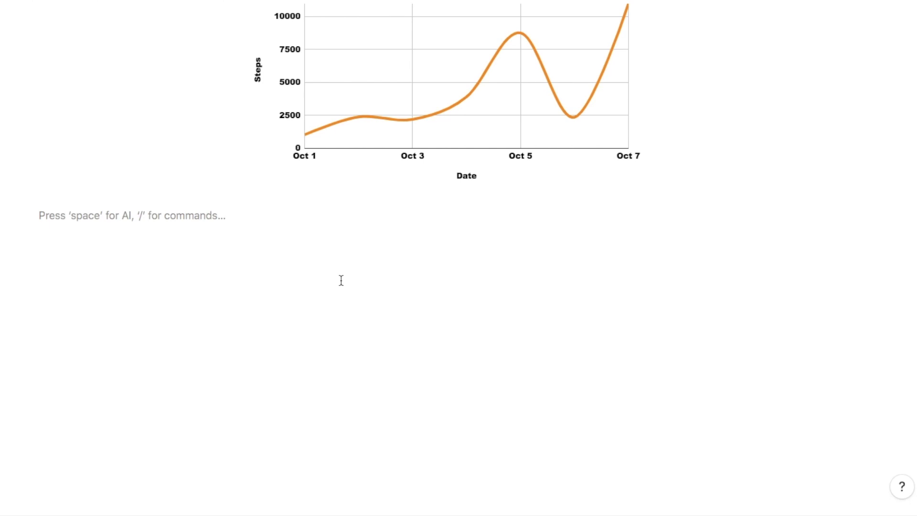
text(/embed)
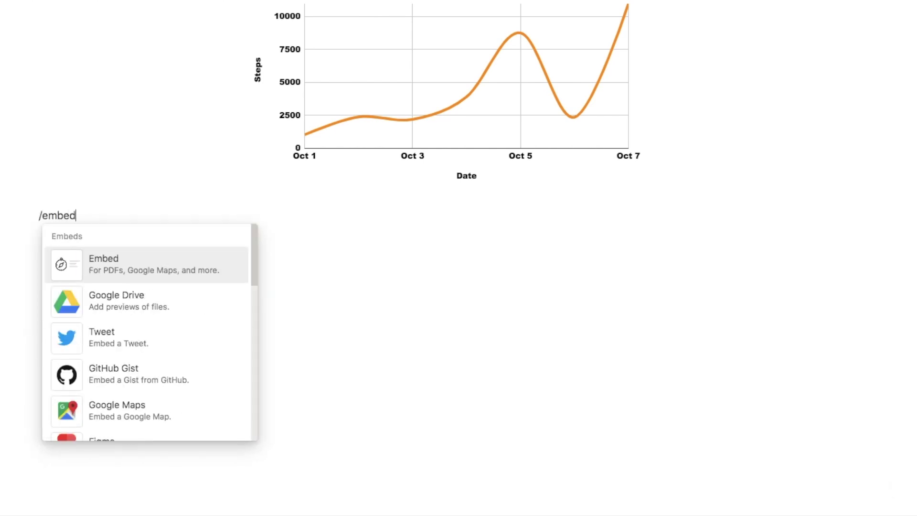
click(120, 271)
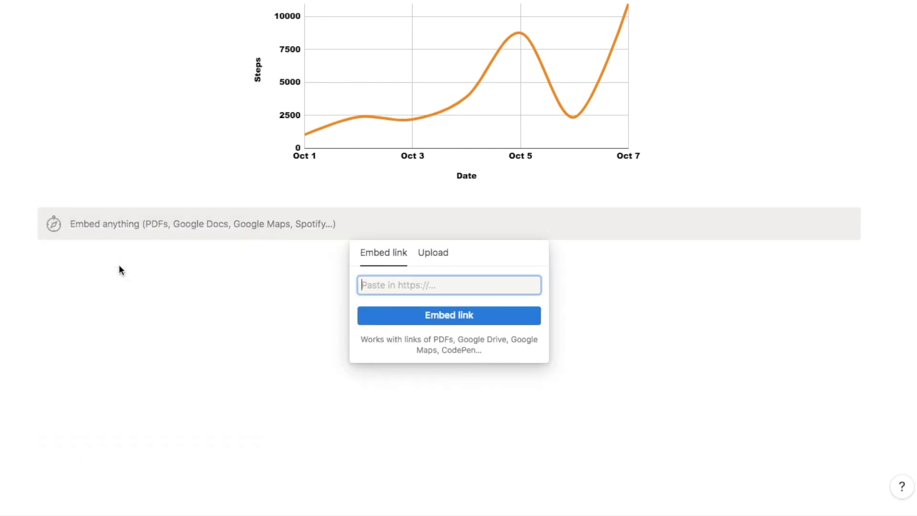
key(super+v)
click(422, 315)
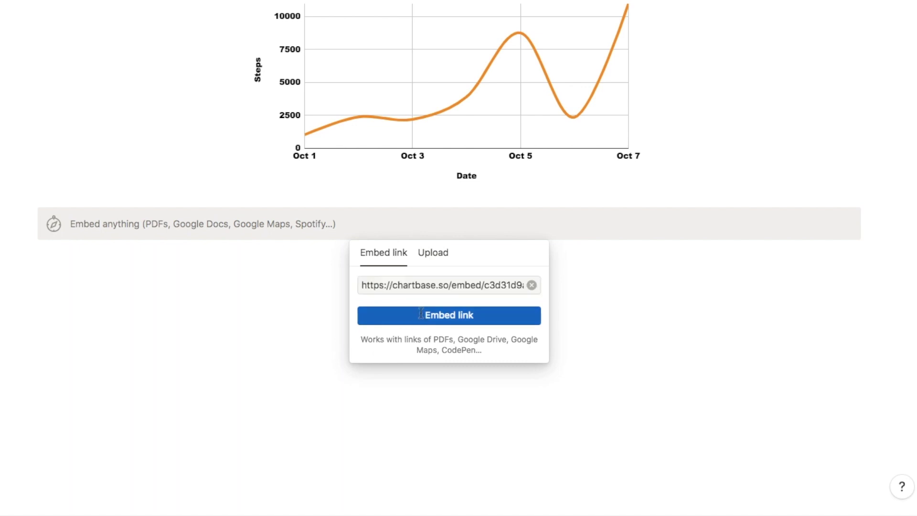
Resize the embedded bar chart slightly taller and narrower to match the line chart.
drag(451, 414, 454, 439)
drag(855, 327, 683, 337)
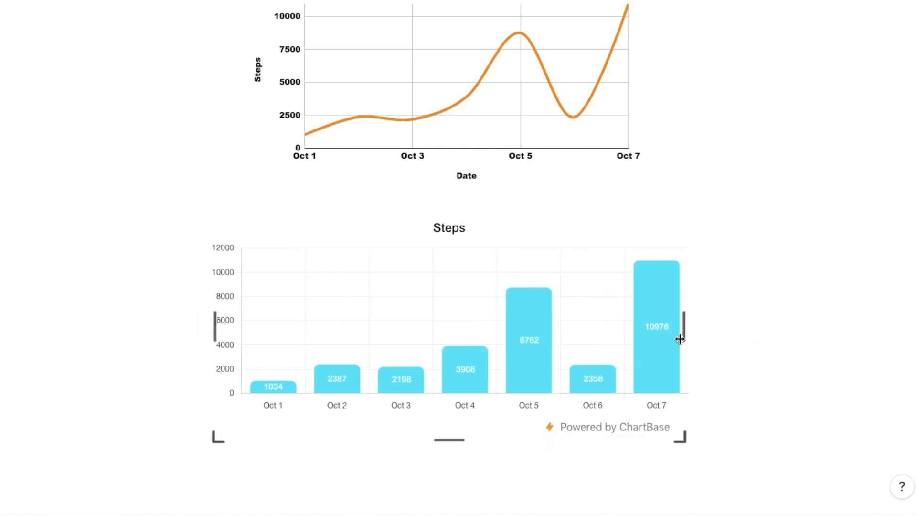
scroll(357, 354, down, 1)
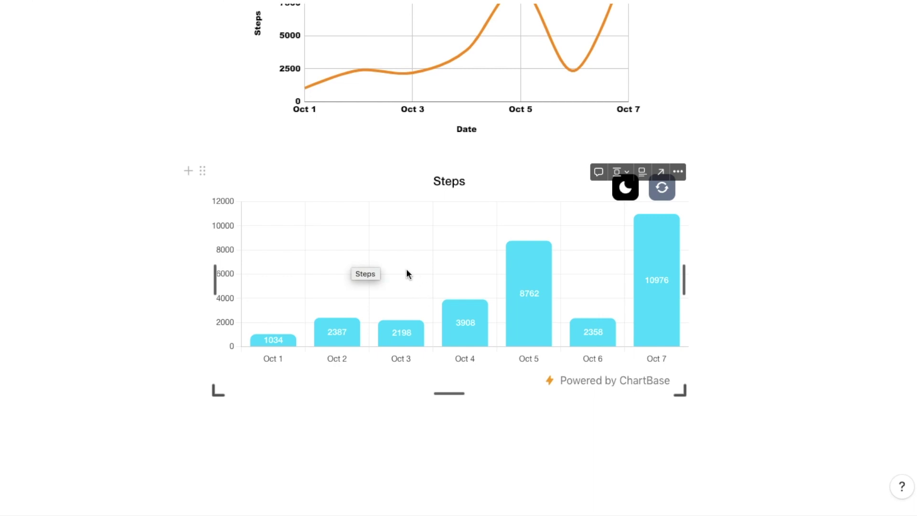
Add a Steps Chart table row with Name 'Oct 8' and Number of Steps 1002.
scroll(253, 261, up, 8)
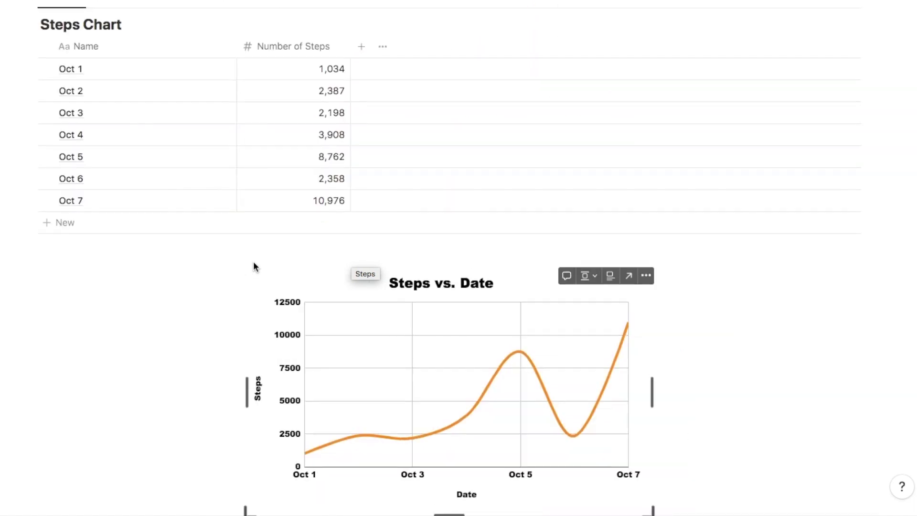
click(87, 232)
text(Oct 8)
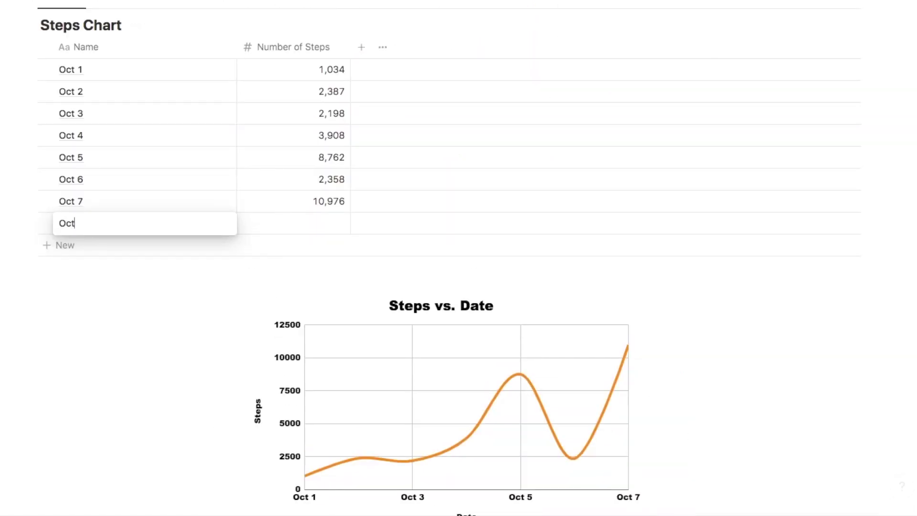
click(289, 232)
text(1002)
key(Return)
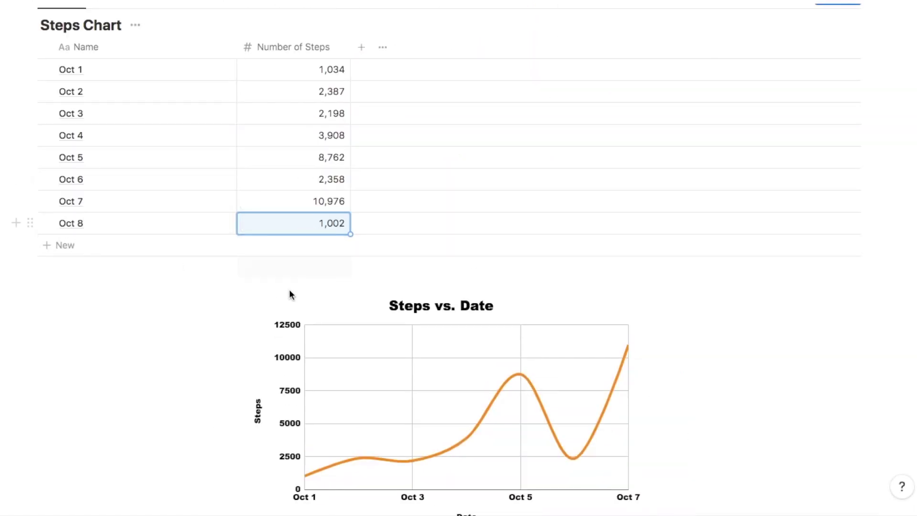
scroll(287, 292, down, 5)
scroll(288, 292, down, 3)
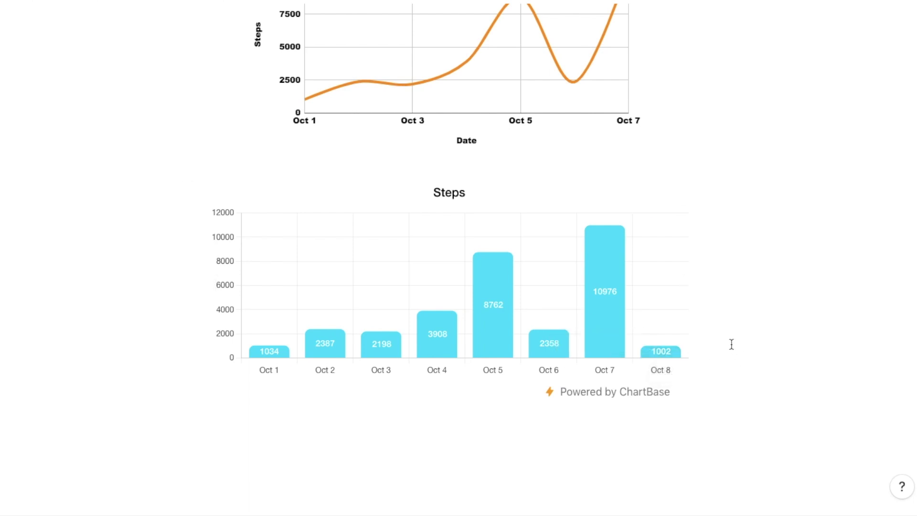
scroll(727, 317, up, 1)
scroll(727, 319, up, 1)
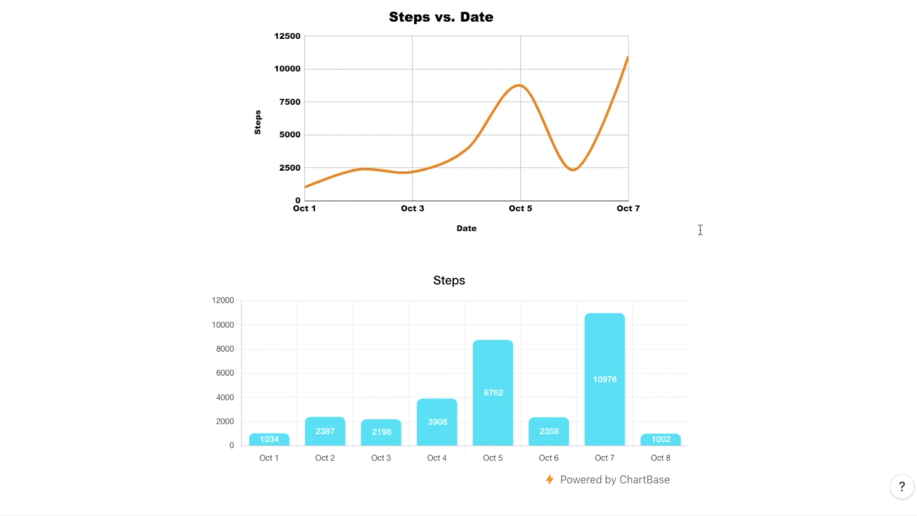
scroll(725, 240, down, 2)
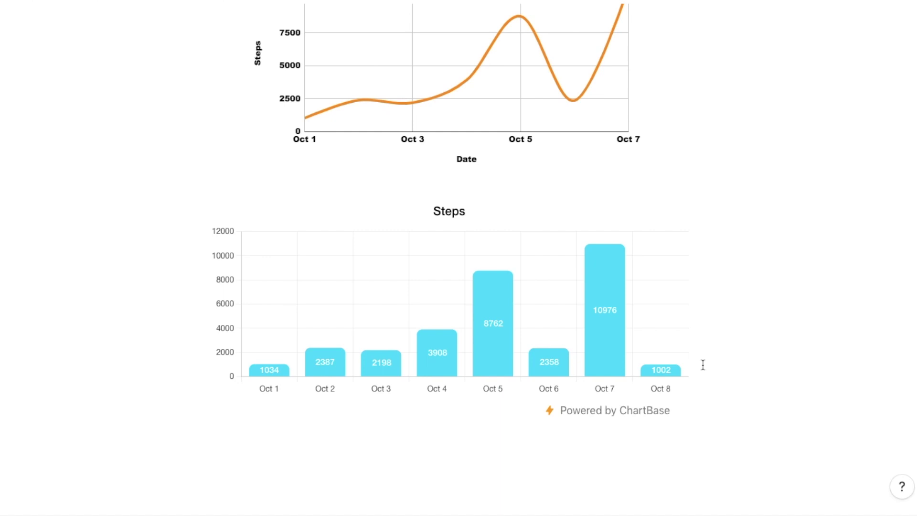
scroll(702, 364, up, 2)
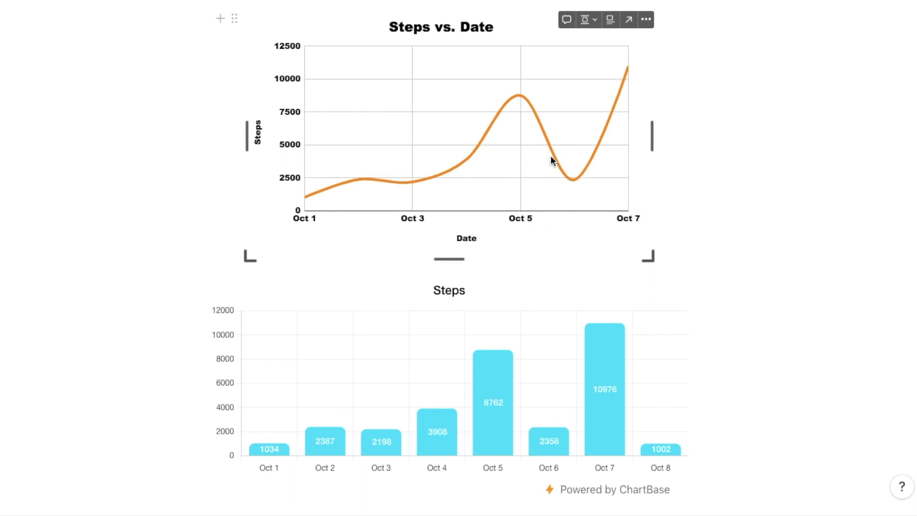
scroll(688, 268, down, 3)
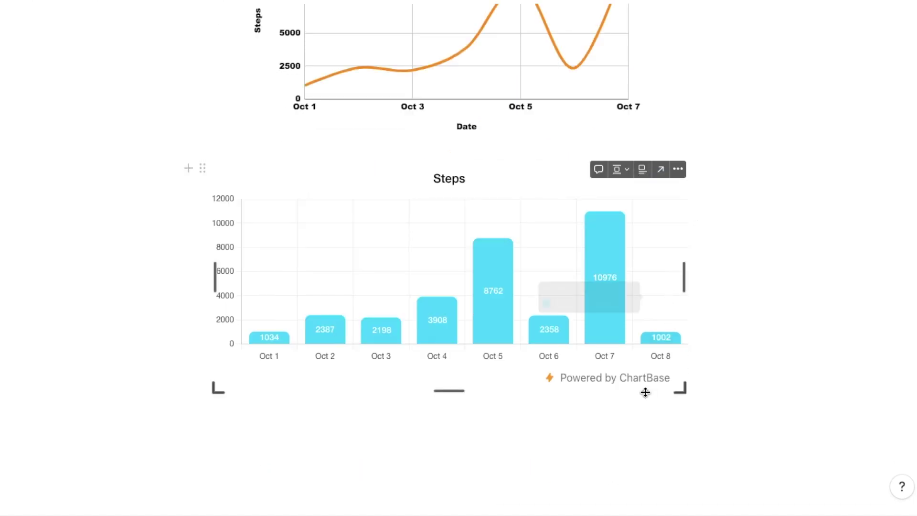